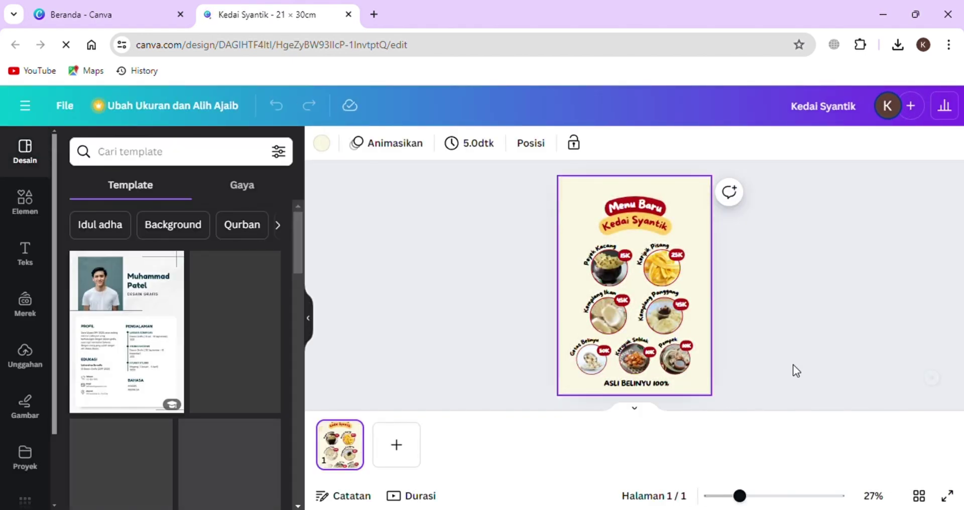
pyautogui.moveTo(719, 497); pyautogui.dragTo(728, 497)
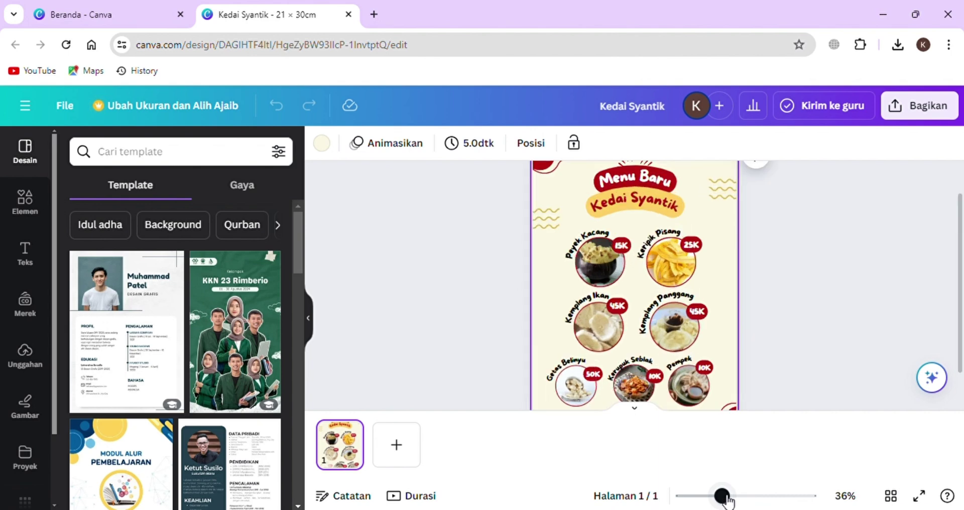
pyautogui.click(876, 276)
pyautogui.scroll(-2, 850, 301)
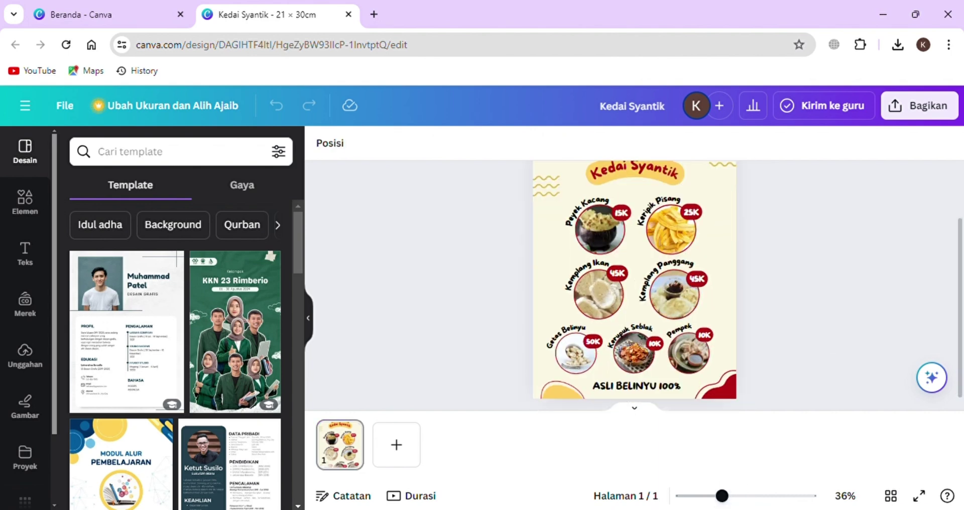
pyautogui.moveTo(722, 497); pyautogui.dragTo(713, 497)
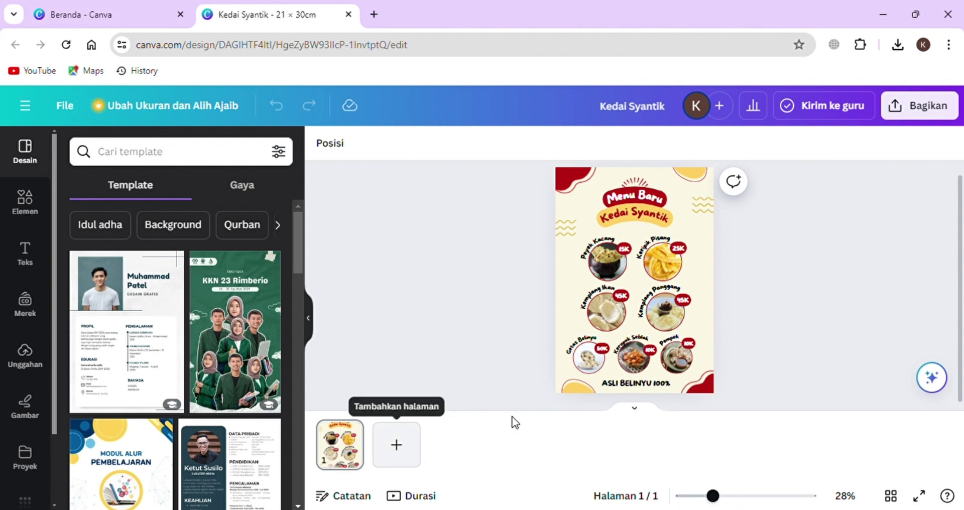
# - Create a new blank design with the recent custom size 21 × 30 cm
pyautogui.click(66, 108)
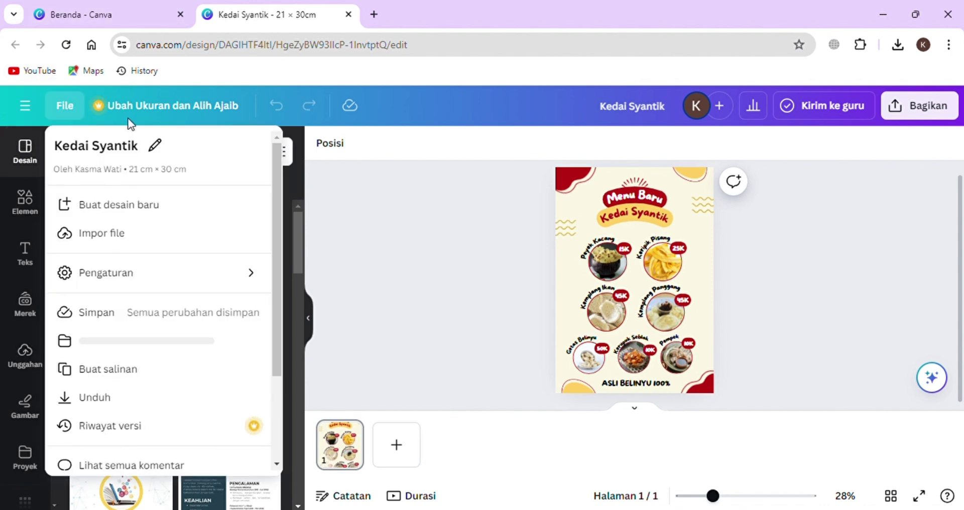
pyautogui.click(79, 211)
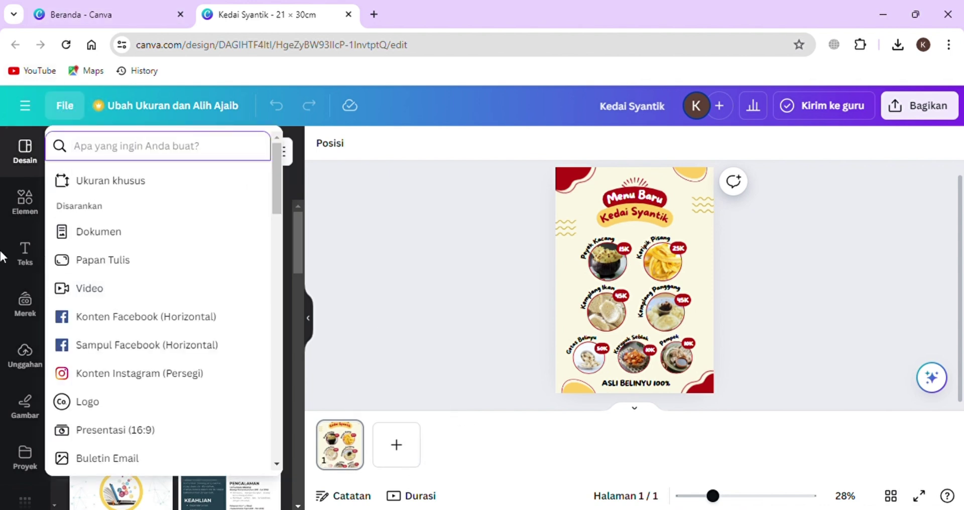
pyautogui.click(148, 182)
pyautogui.click(86, 311)
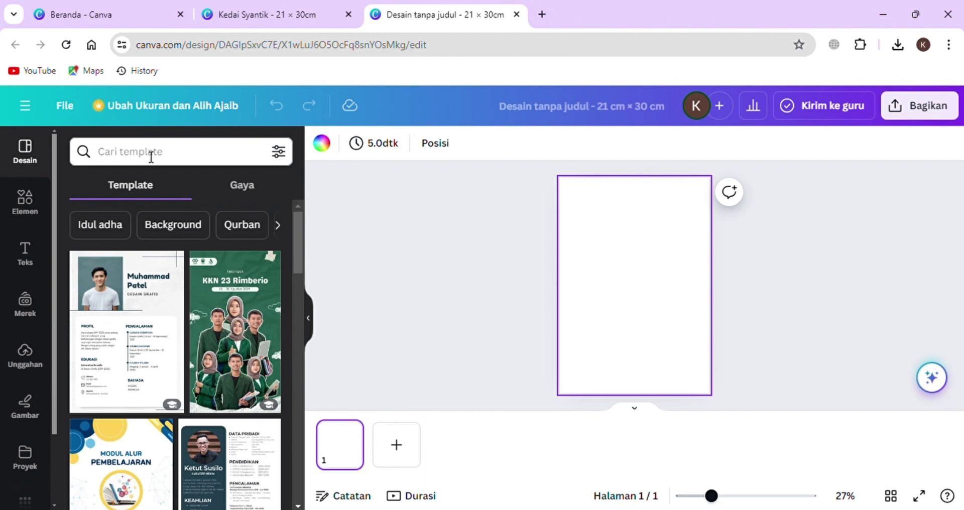
# - Find templates for "menu makanan ringan" and apply the red and yellow "Menu Baru Kantin Sekolah" one to the page
pyautogui.click(151, 152)
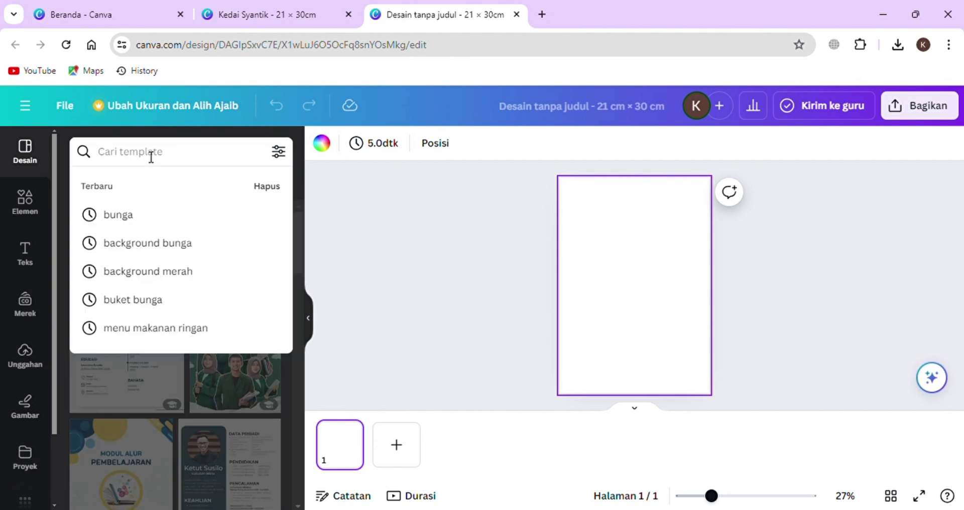
pyautogui.click(196, 326)
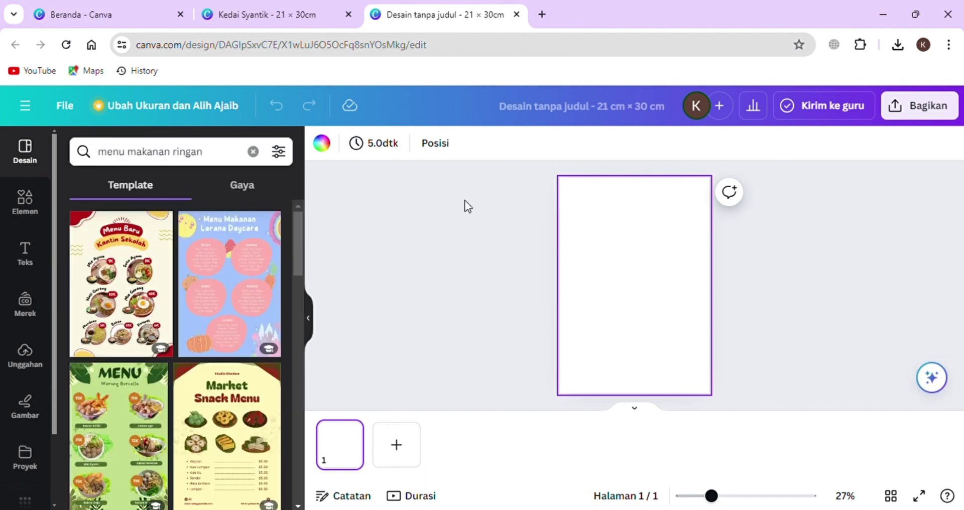
pyautogui.click(151, 301)
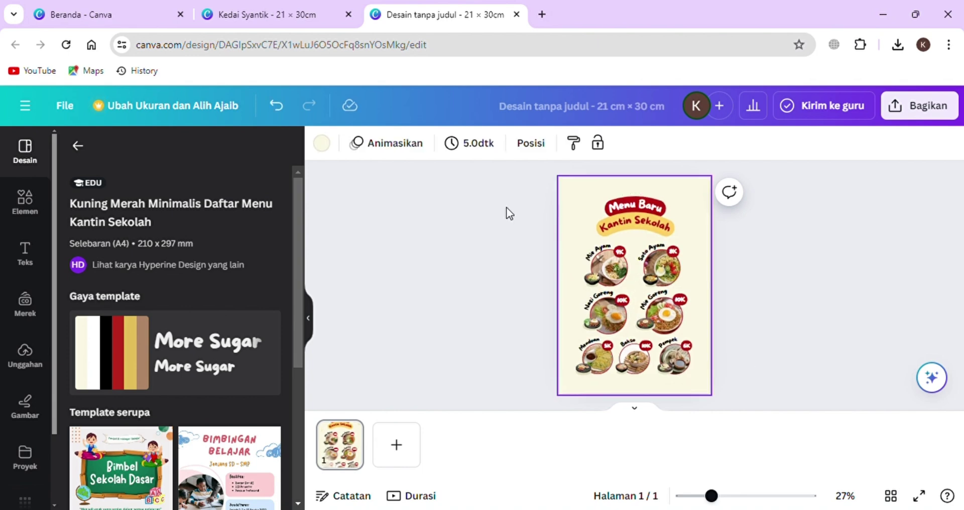
pyautogui.hotkey('ctrl', 'shift', 'Tab')
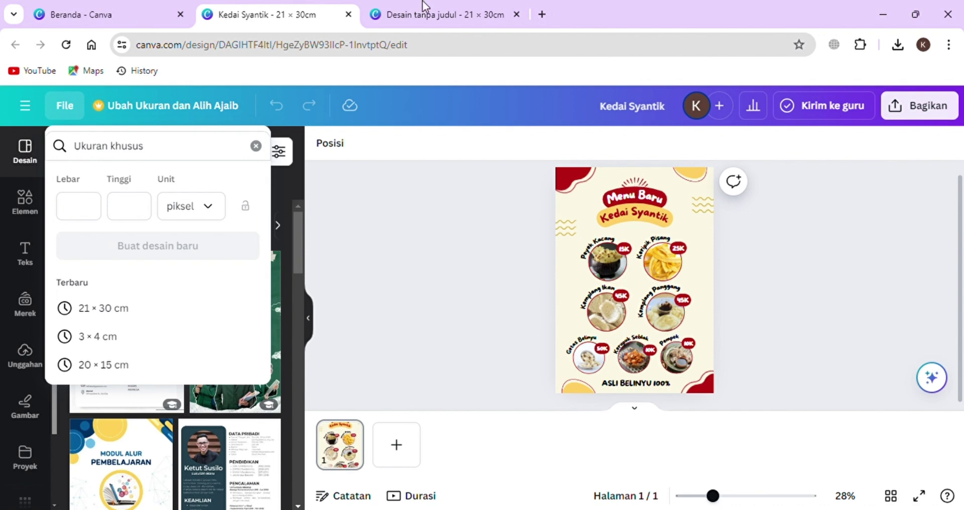
pyautogui.click(452, 5)
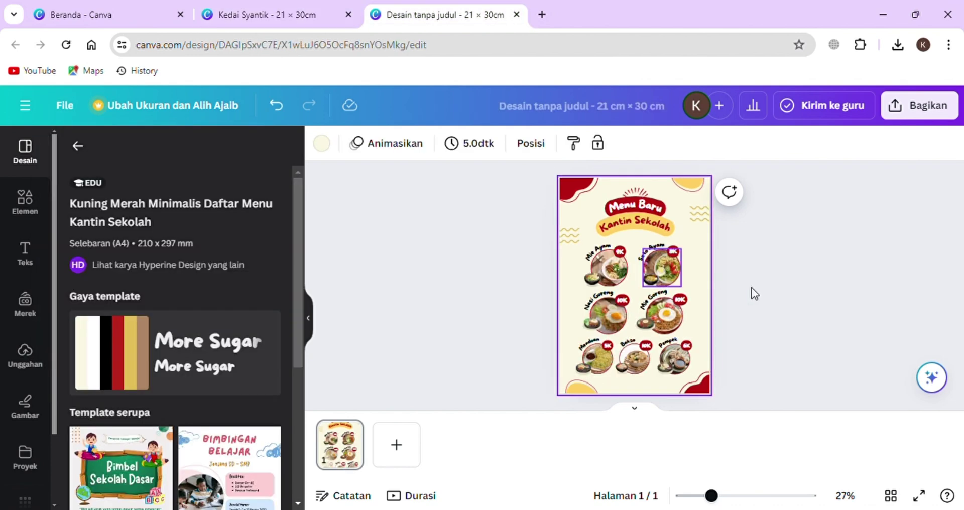
# - Place the uploaded photo of crackers in a black bowl in the Mie Ayam frame and delete the small bowl picture beside it
pyautogui.click(753, 496)
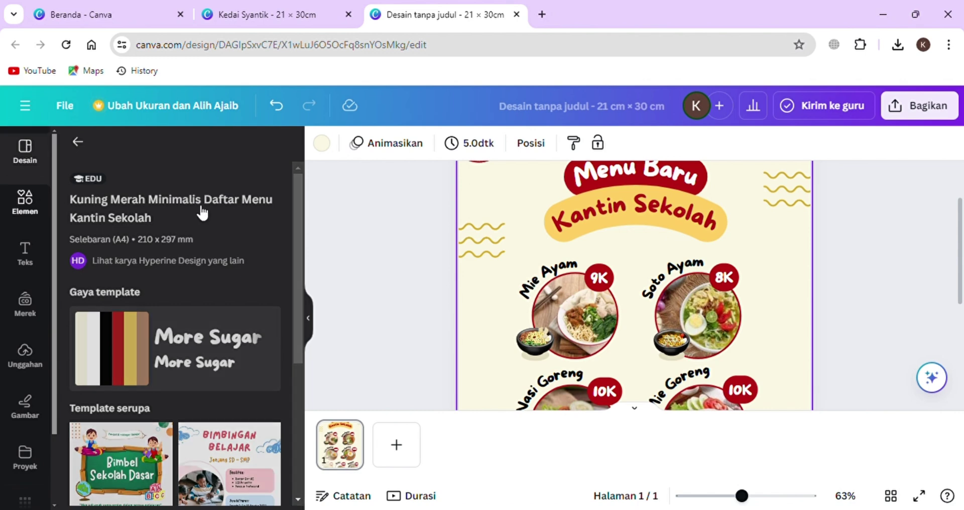
pyautogui.click(24, 201)
pyautogui.click(24, 357)
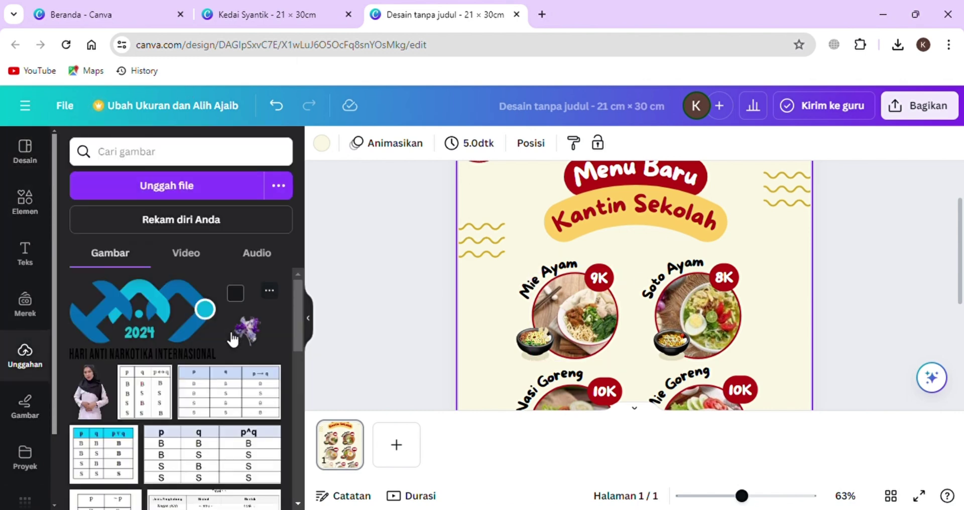
pyautogui.scroll(-5, 233, 340)
pyautogui.scroll(-5, 233, 340)
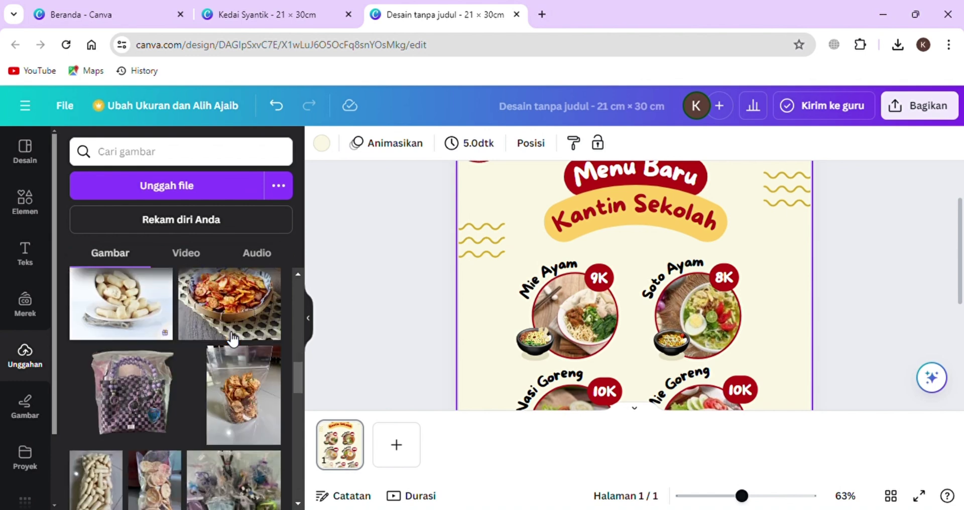
pyautogui.scroll(4, 233, 340)
pyautogui.scroll(3, 232, 342)
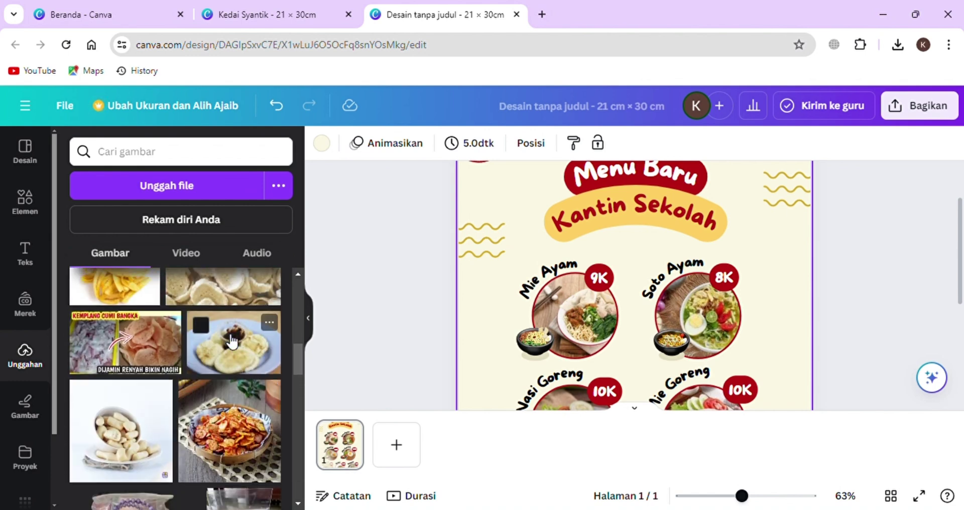
pyautogui.click(256, 292)
pyautogui.moveTo(635, 302); pyautogui.dragTo(532, 339)
pyautogui.press('Delete')
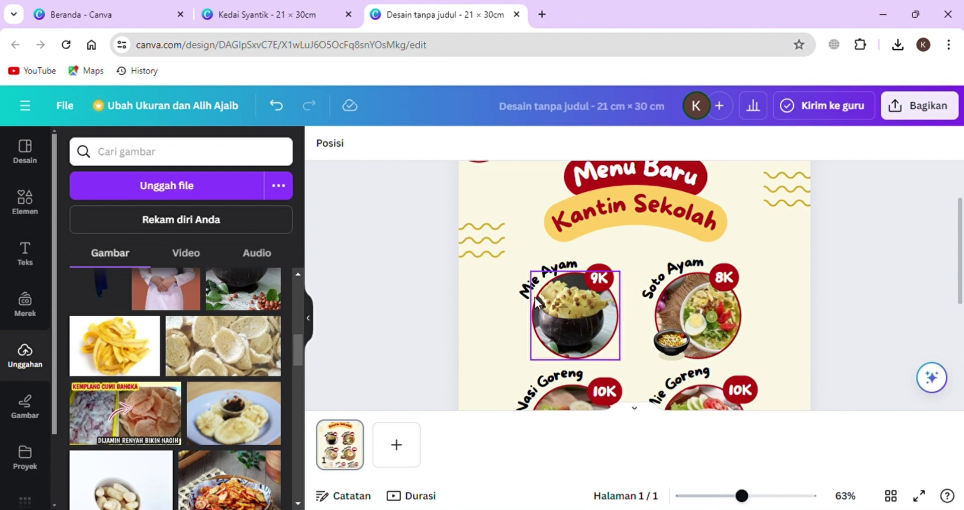
# - Change the "Mie Ayam" caption to "Peyek Kacang"
pyautogui.doubleClick(542, 281)
pyautogui.scroll(-1, 542, 282)
pyautogui.write('Peye')
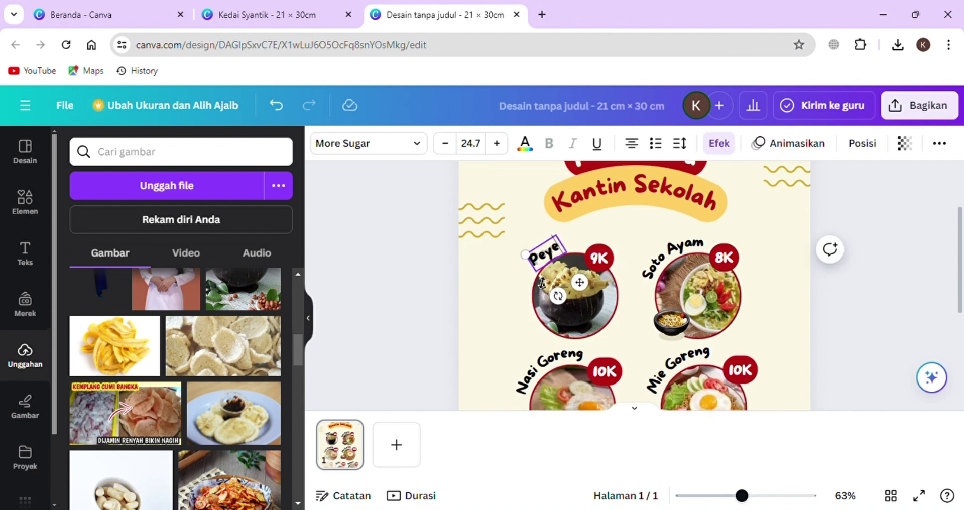
pyautogui.write('k Kacang')
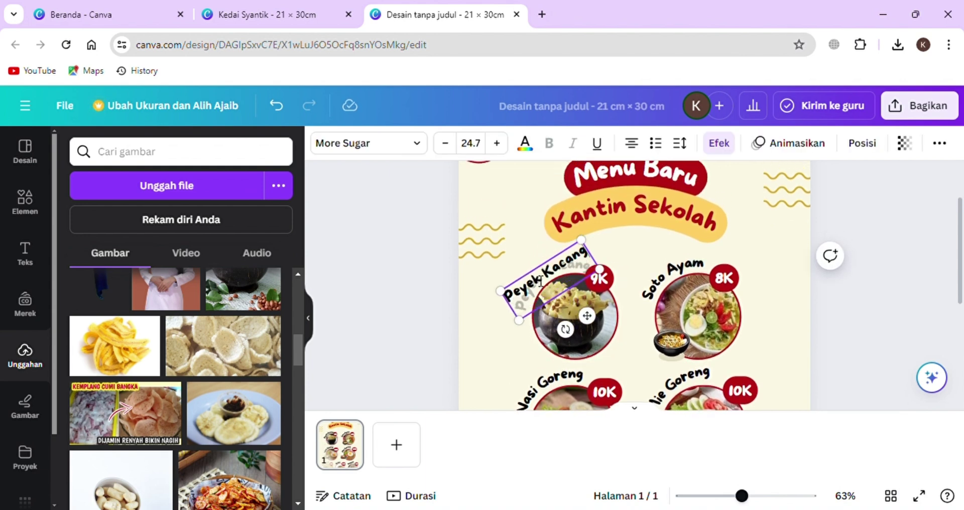
# - Move the Peyek Kacang price badge away from its caption and set the price to 12K
pyautogui.click(602, 277)
pyautogui.click(609, 290)
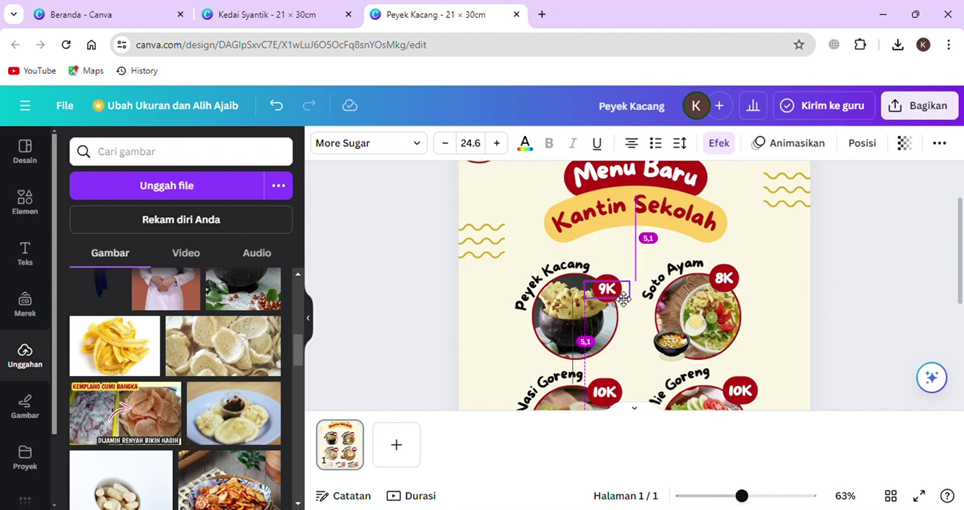
pyautogui.click(612, 296)
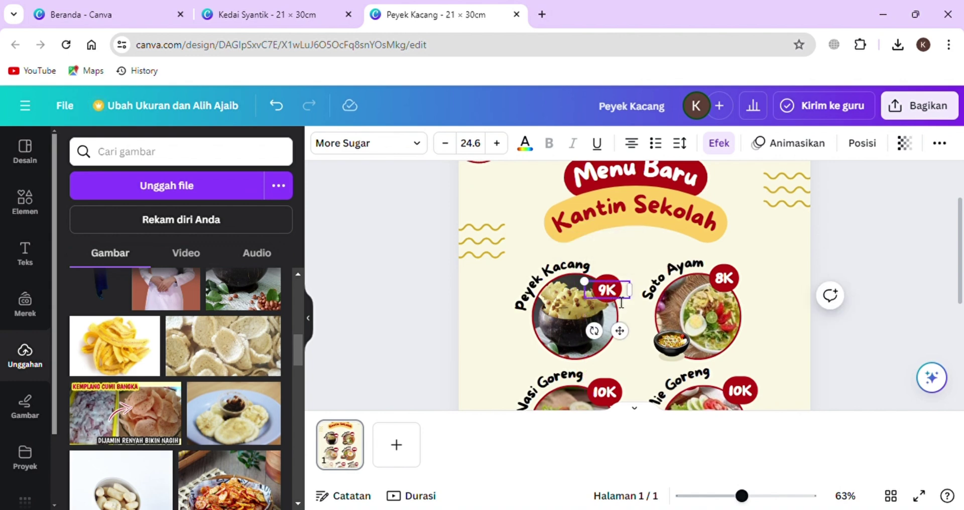
pyautogui.click(790, 261)
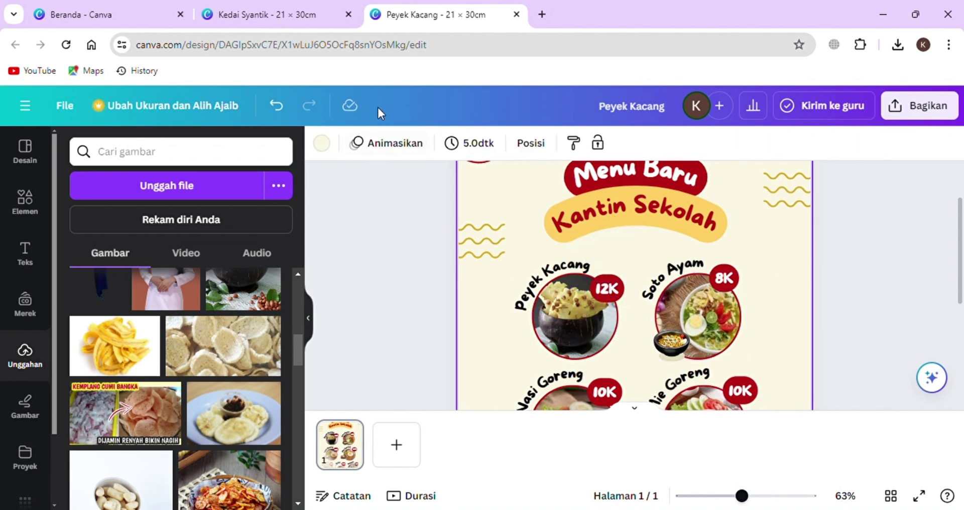
# - Place the uploaded banana chips photo in the Soto Ayam frame and delete the small bowl picture beside it
pyautogui.click(350, 24)
pyautogui.click(427, 14)
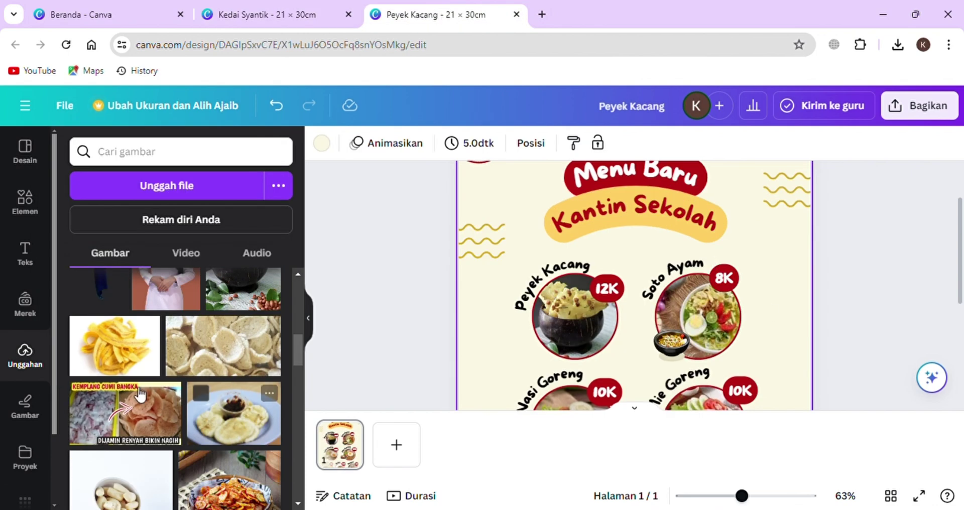
pyautogui.moveTo(114, 346); pyautogui.dragTo(703, 321)
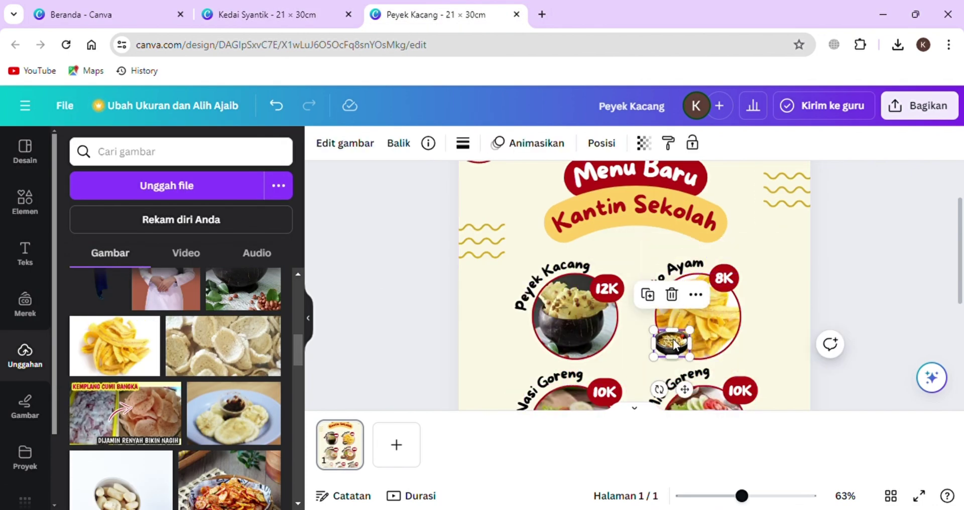
# - Change the "Soto Ayam" caption to "Keripik Pisang"
pyautogui.click(673, 275)
pyautogui.doubleClick(673, 275)
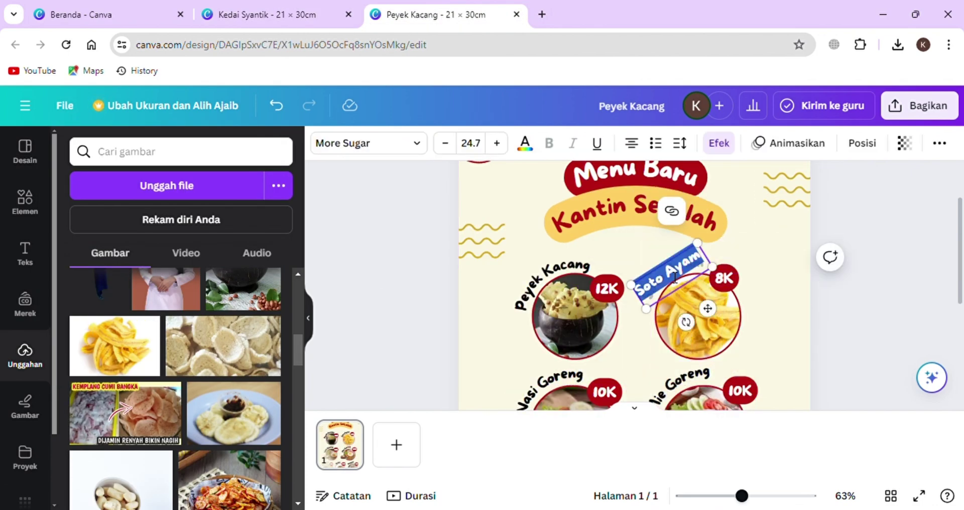
pyautogui.scroll(-1, 668, 271)
pyautogui.write('Keripik Pisang')
pyautogui.scroll(1, 668, 270)
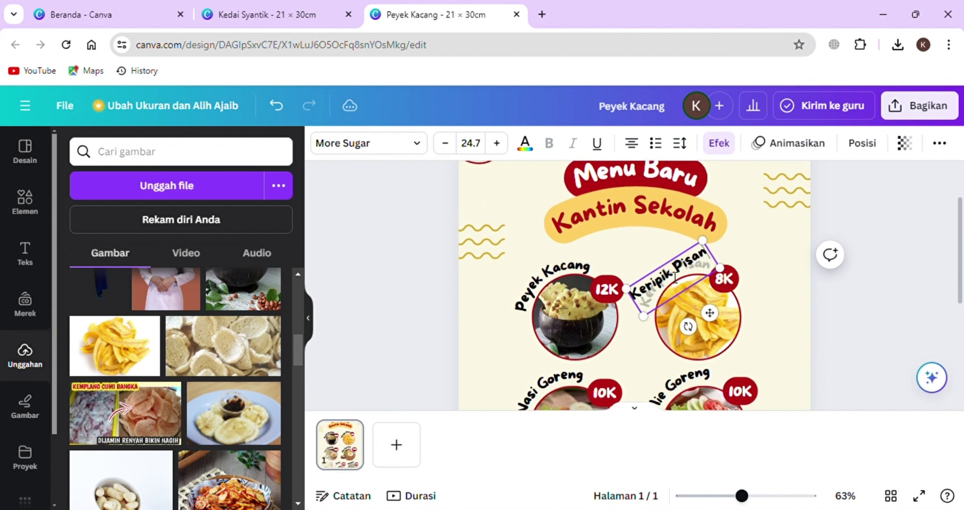
# - Move the Keripik Pisang price badge down and outward from its caption, and open its price text for editing
pyautogui.click(742, 286)
pyautogui.moveTo(743, 286); pyautogui.dragTo(744, 303)
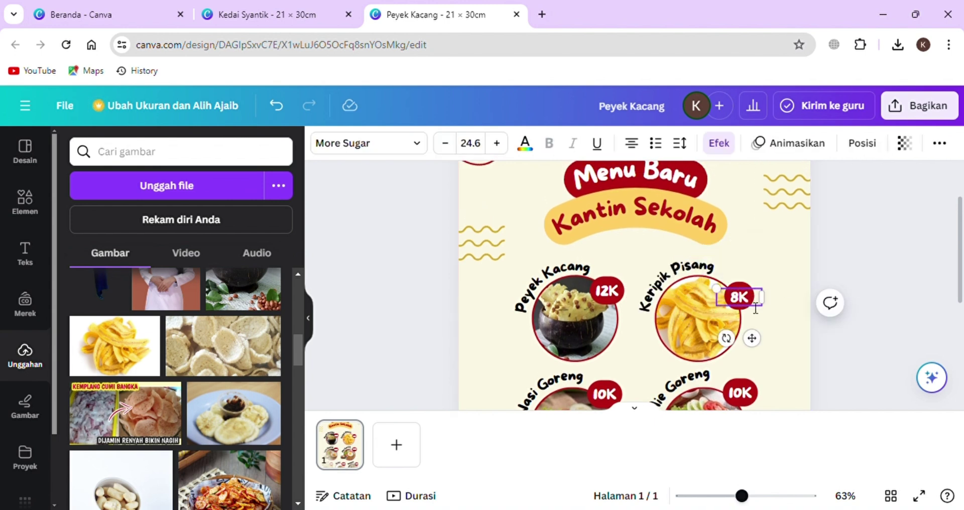
pyautogui.click(778, 274)
# - Following the Kedai Syantik reference, place the uploaded round fish cracker photo in the Nasi Goreng frame and delete its small bowl picture
pyautogui.scroll(-3, 778, 275)
pyautogui.click(297, 15)
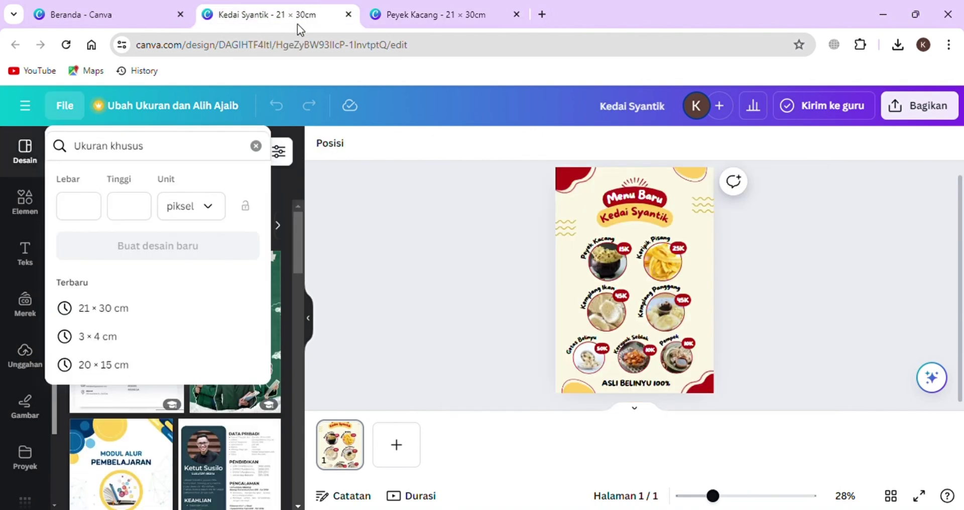
pyautogui.click(738, 473)
pyautogui.click(726, 496)
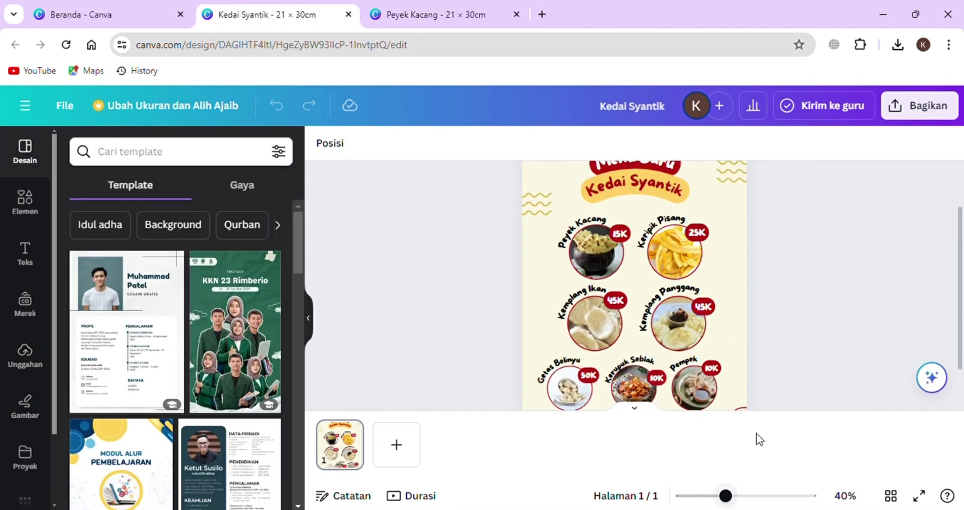
pyautogui.scroll(-2, 720, 260)
pyautogui.click(422, 10)
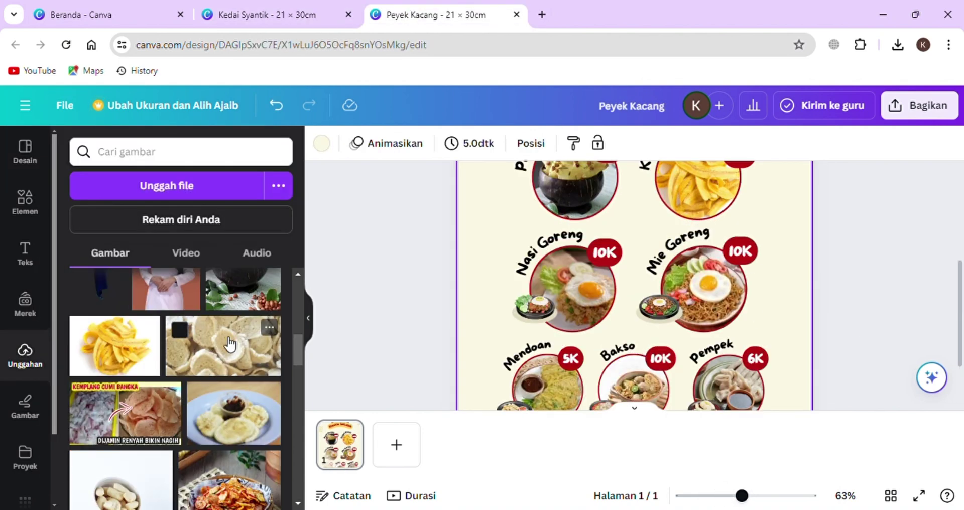
pyautogui.moveTo(230, 338); pyautogui.dragTo(589, 289)
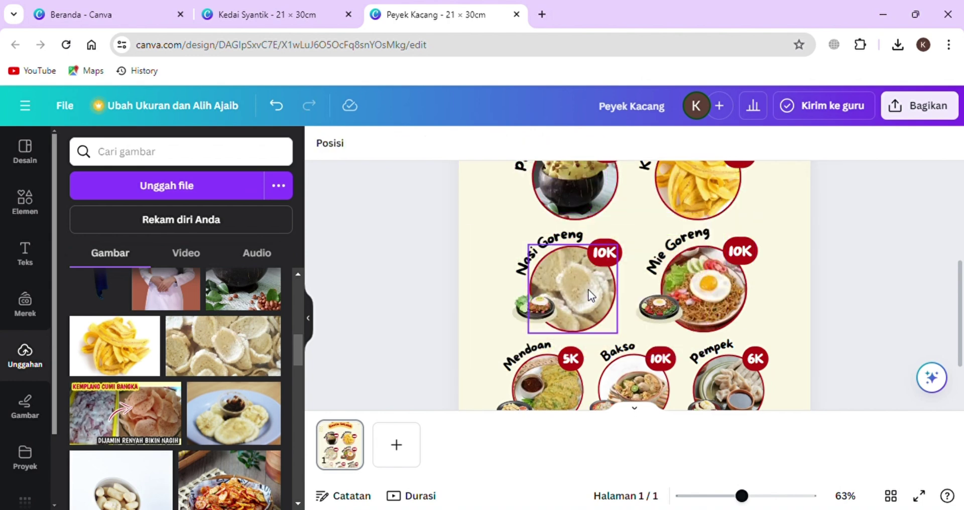
pyautogui.click(538, 306)
pyautogui.press('Delete')
pyautogui.click(536, 312)
pyautogui.press('Delete')
# - Change the "Nasi Goreng" caption to "Kemplang Ikan"
pyautogui.doubleClick(549, 246)
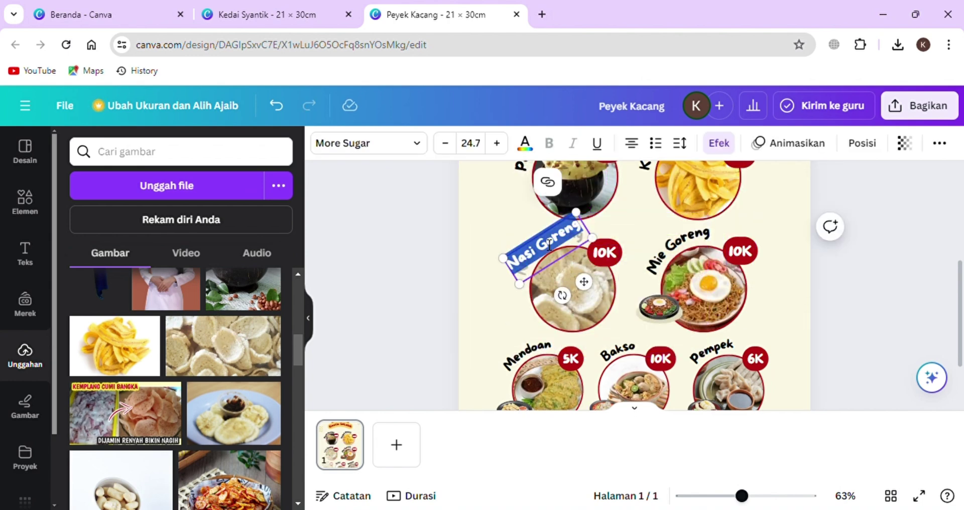
pyautogui.write('Kemplang Ikan')
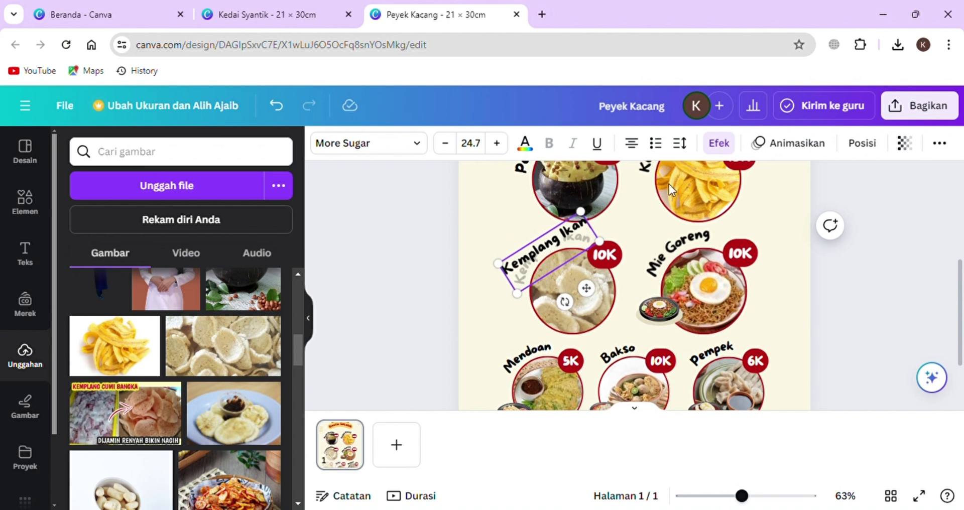
pyautogui.click(790, 267)
# - Move the Kemplang Ikan price badge away from its caption and set the price to 20K
pyautogui.moveTo(622, 258); pyautogui.dragTo(630, 272)
pyautogui.doubleClick(624, 276)
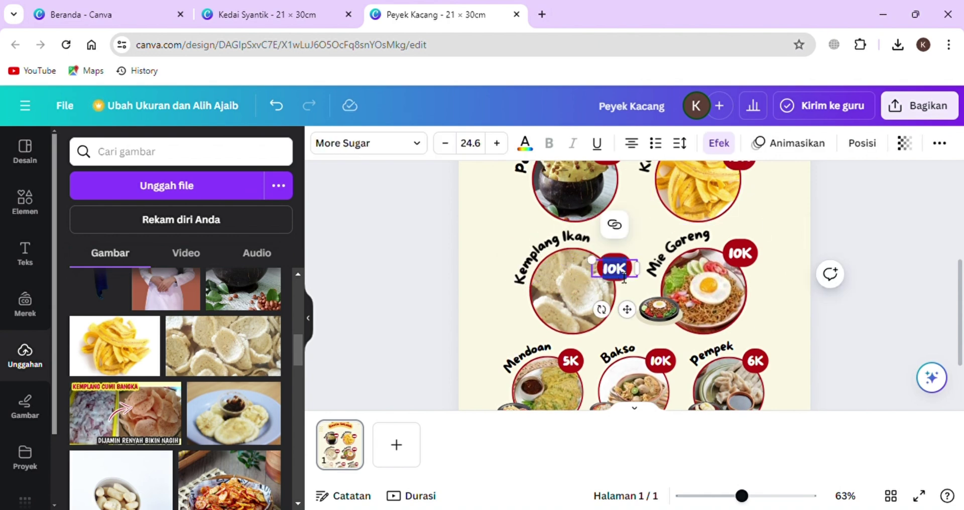
pyautogui.press('BackSpace')
pyautogui.write('2')
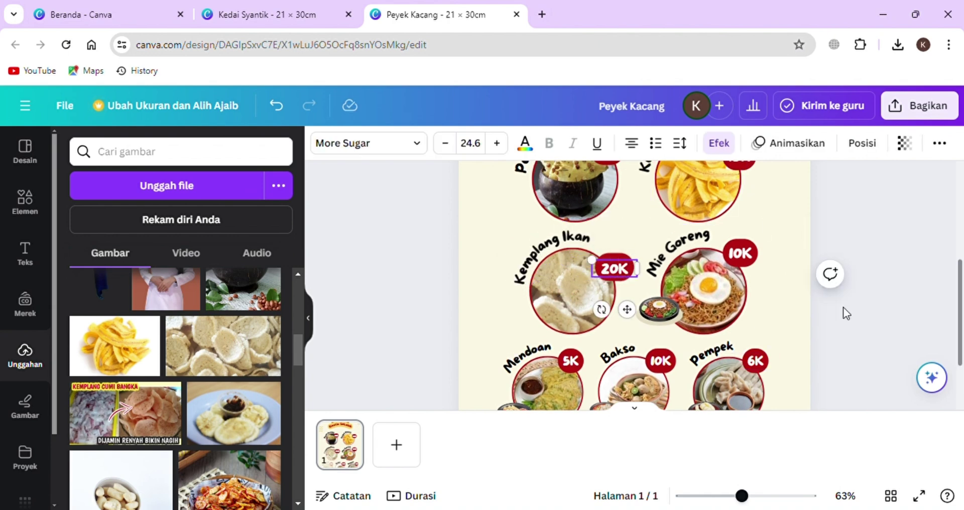
pyautogui.click(864, 162)
# - Following the Kedai Syantik reference, place the uploaded photo of crackers around a sauce bowl in the Mie Goreng frame and delete its small bowl picture
pyautogui.click(239, 9)
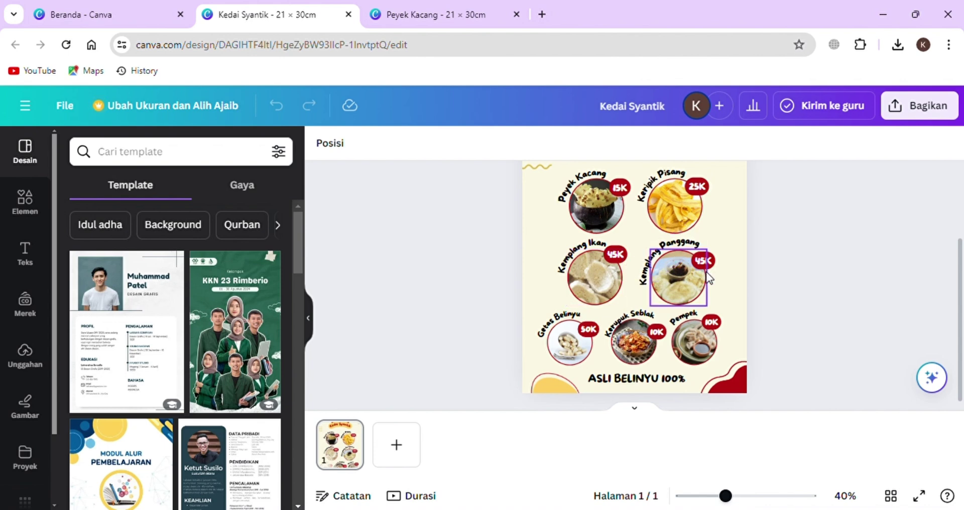
pyautogui.click(405, 15)
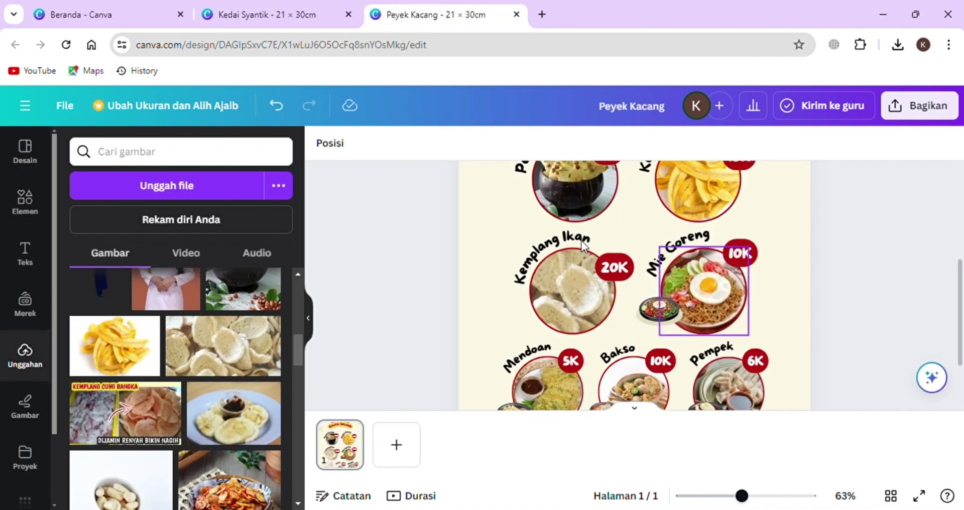
pyautogui.click(232, 431)
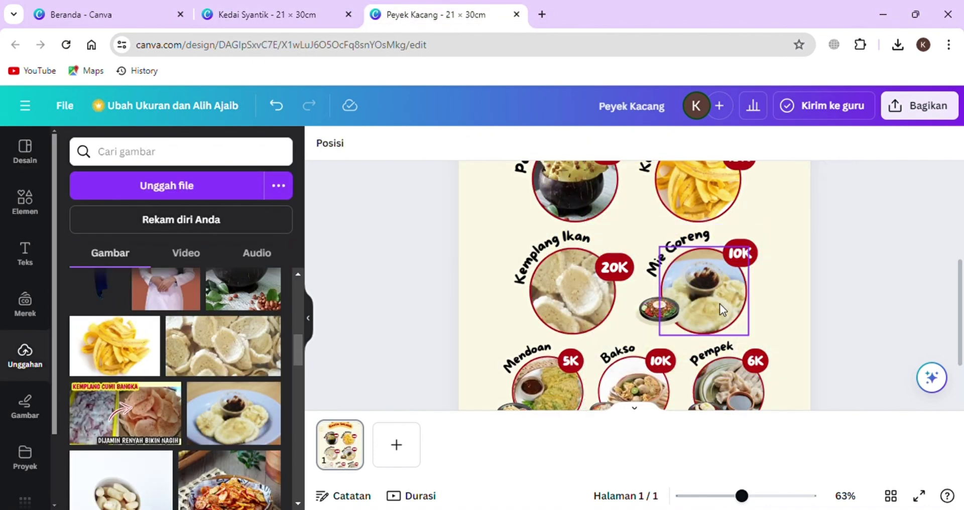
pyautogui.moveTo(648, 292); pyautogui.dragTo(671, 333)
# - Change the "Mie Goreng" caption to "Kemplang Panggang"
pyautogui.doubleClick(678, 253)
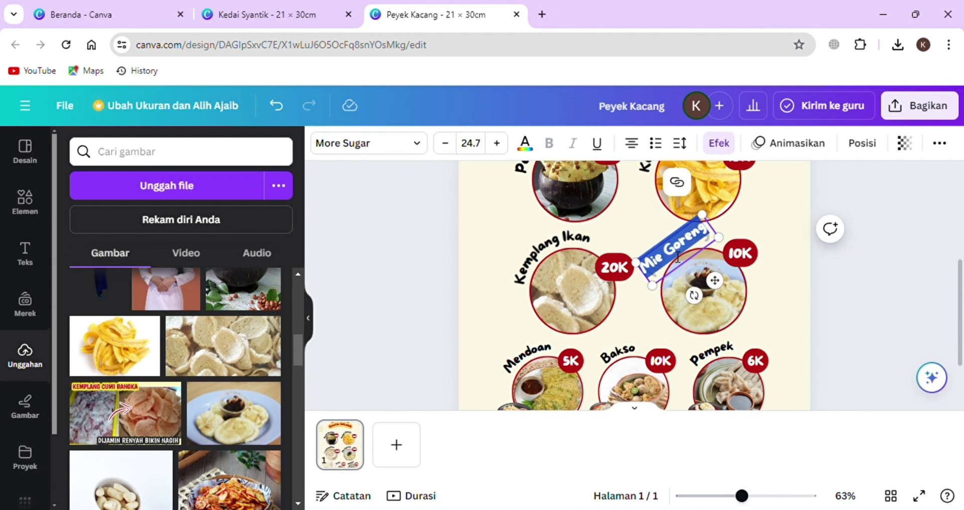
pyautogui.scroll(-1, 671, 251)
pyautogui.write('Kemplang Panggang')
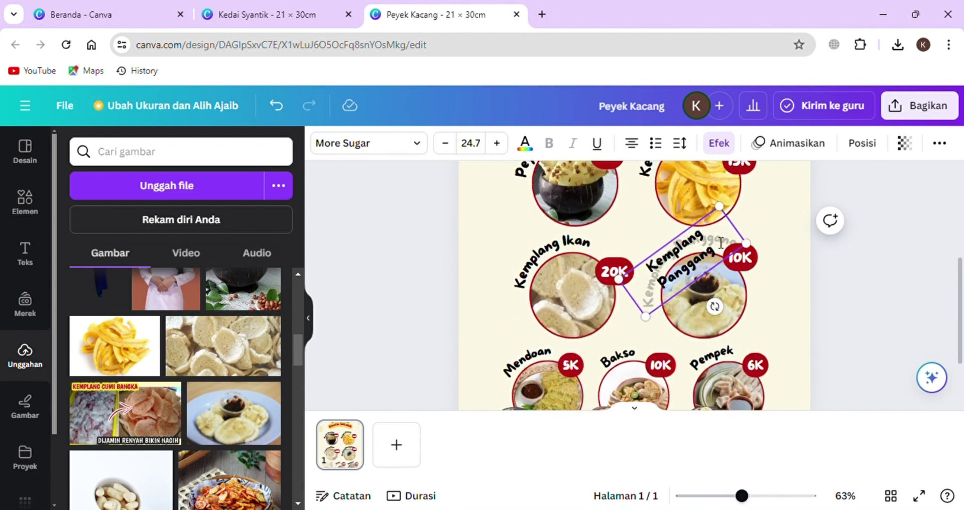
pyautogui.click(774, 236)
# - Move the Kemplang Panggang price badge down and outward from its caption and set the price to 45K
pyautogui.moveTo(741, 255); pyautogui.dragTo(752, 279)
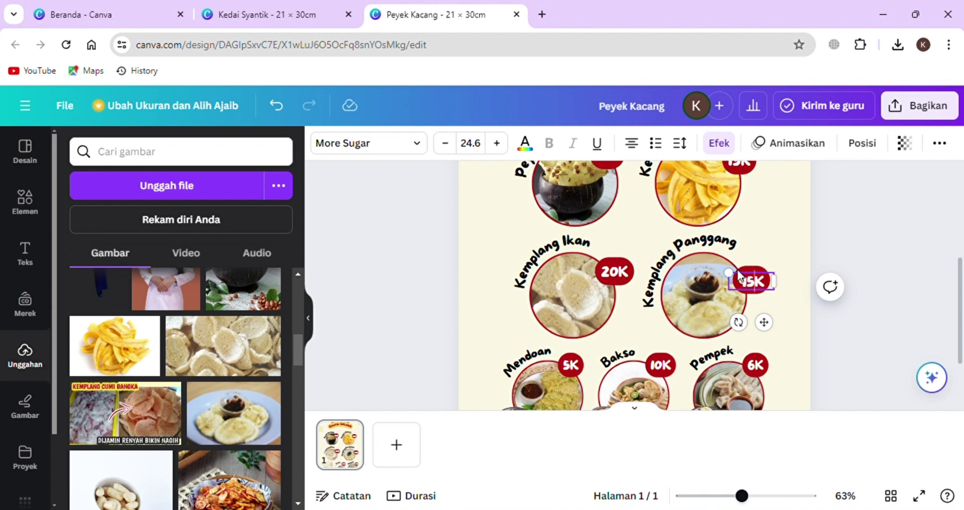
pyautogui.click(618, 228)
# - Following the Kedai Syantik reference, place the uploaded photo of white crackers in a bowl in the Mendoan frame and delete its small bowl picture
pyautogui.click(266, 14)
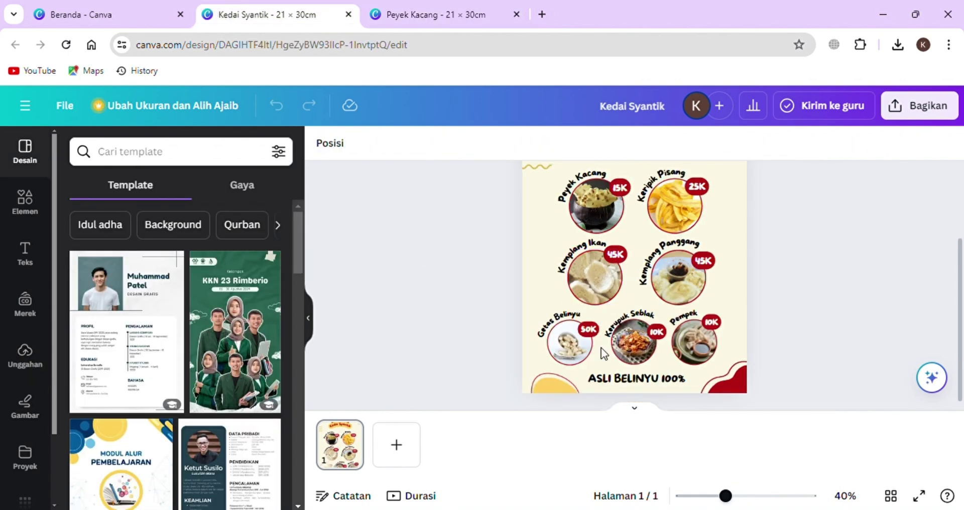
pyautogui.click(427, 14)
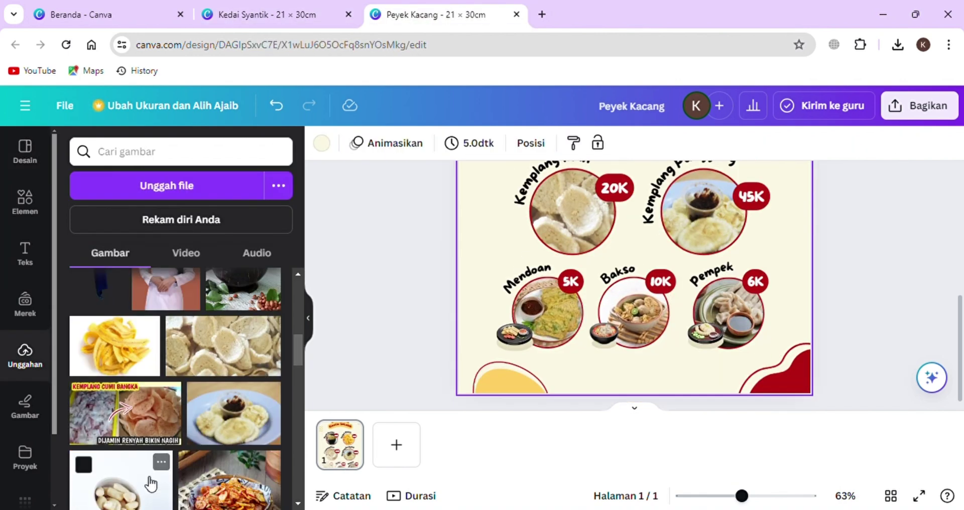
pyautogui.click(146, 480)
pyautogui.moveTo(621, 211); pyautogui.dragTo(566, 334)
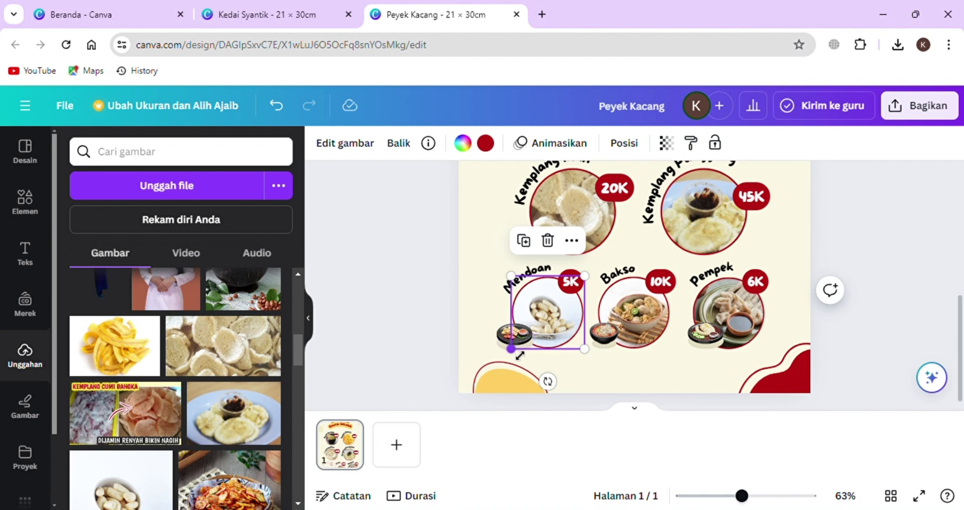
pyautogui.click(517, 336)
pyautogui.press('Delete')
pyautogui.click(515, 344)
pyautogui.press('Delete')
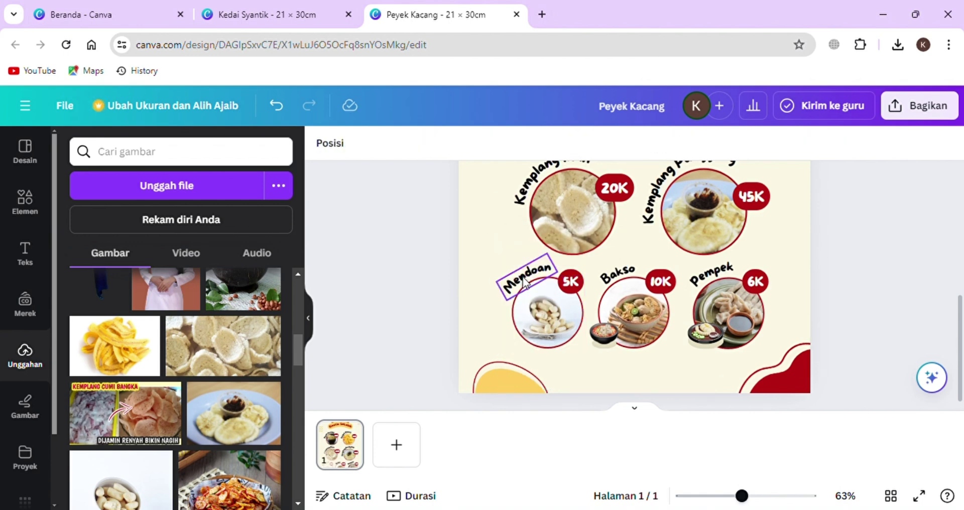
# - Change the "Mendoan" caption to "Getas Belinyu"
pyautogui.doubleClick(524, 281)
pyautogui.write('Getas Belin')
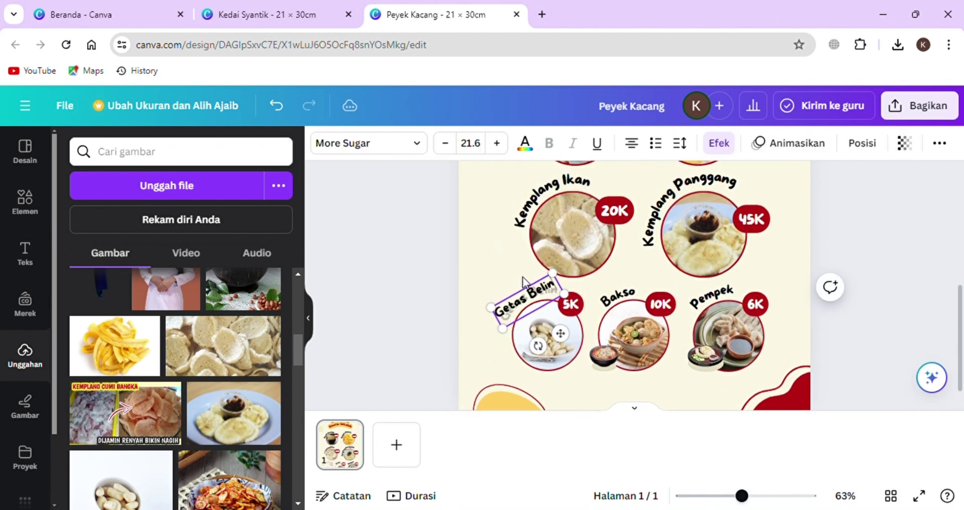
pyautogui.write('yu')
# - Following the Kedai Syantik reference, move the Getas Belinyu price badge slightly down from its caption and set the price to 50K
pyautogui.click(271, 15)
pyautogui.click(438, 12)
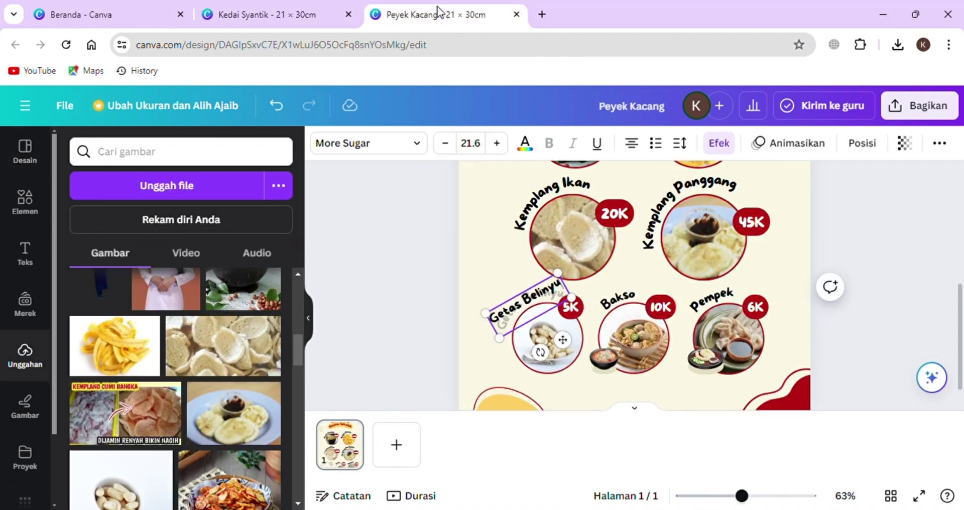
pyautogui.click(571, 307)
pyautogui.moveTo(571, 307); pyautogui.dragTo(578, 317)
pyautogui.doubleClick(578, 316)
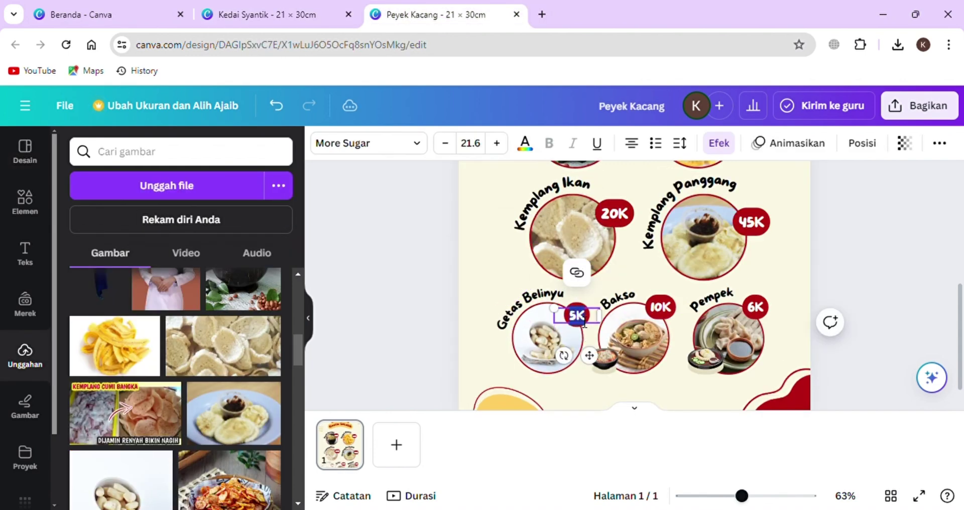
pyautogui.write('0')
pyautogui.click(846, 242)
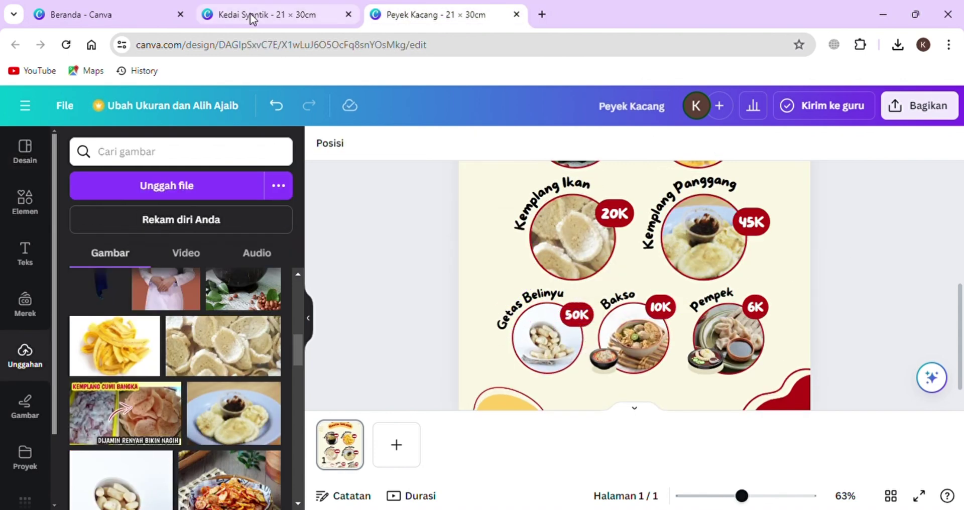
# - Following the Kedai Syantik reference, add the uploaded red spicy cracker photo to the poster
pyautogui.click(254, 15)
pyautogui.click(438, 14)
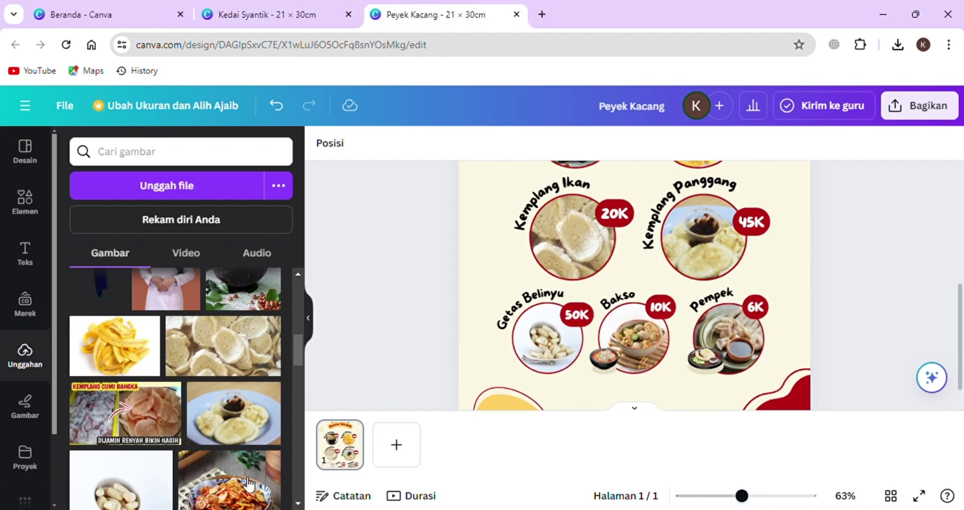
pyautogui.click(230, 479)
pyautogui.click(660, 342)
pyautogui.moveTo(659, 342); pyautogui.dragTo(624, 344)
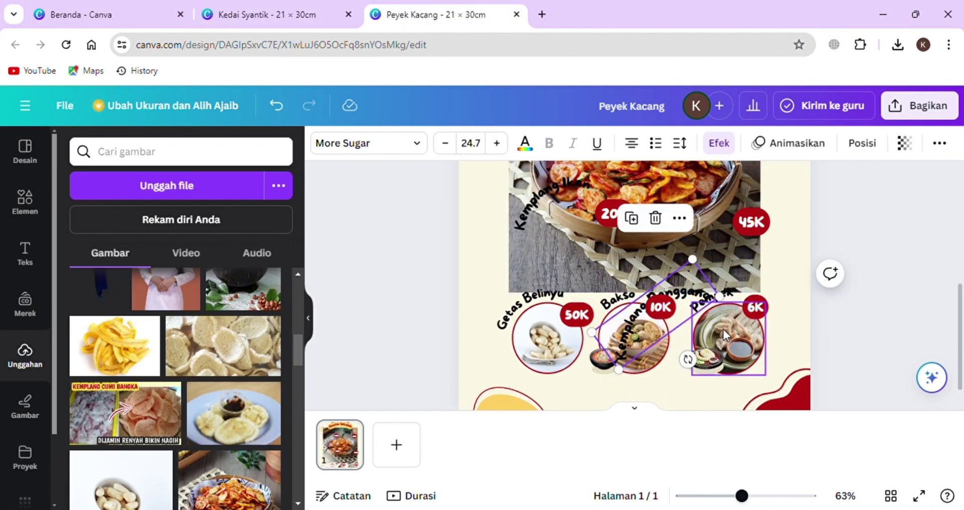
pyautogui.hotkey('ctrl', 'z')
# - Place the added spicy cracker photo in the Bakso frame and delete the frame's small bowl picture
pyautogui.click(634, 176)
pyautogui.moveTo(634, 176); pyautogui.dragTo(625, 351)
pyautogui.click(623, 362)
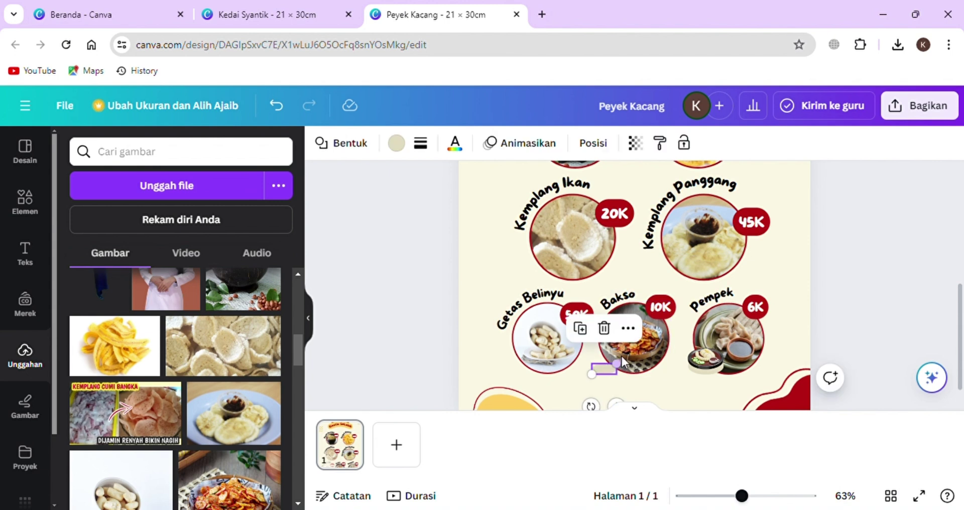
# - Change the "Bakso" caption to "Kerupuk Seblak" and move its price badge slightly down, away from the caption
pyautogui.click(616, 300)
pyautogui.doubleClick(617, 300)
pyautogui.write('Kerupuk')
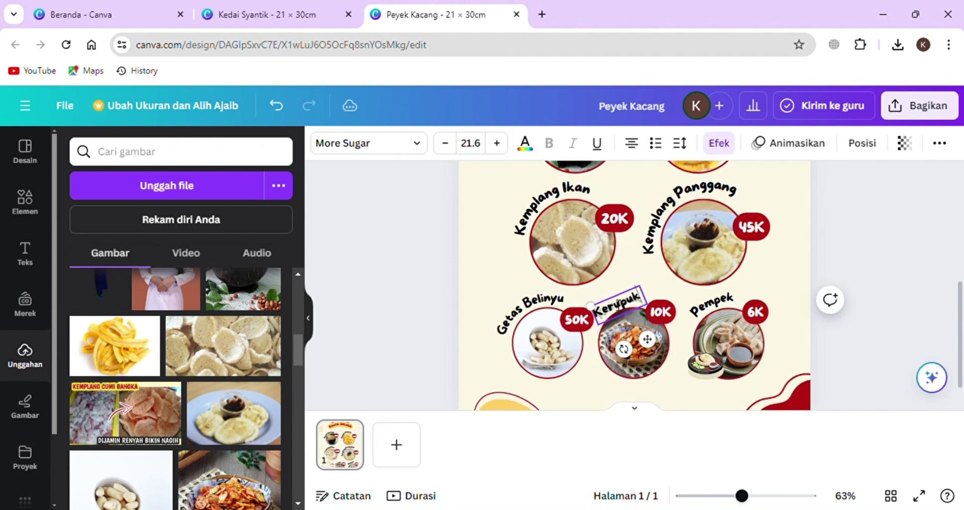
pyautogui.write(' Seblak')
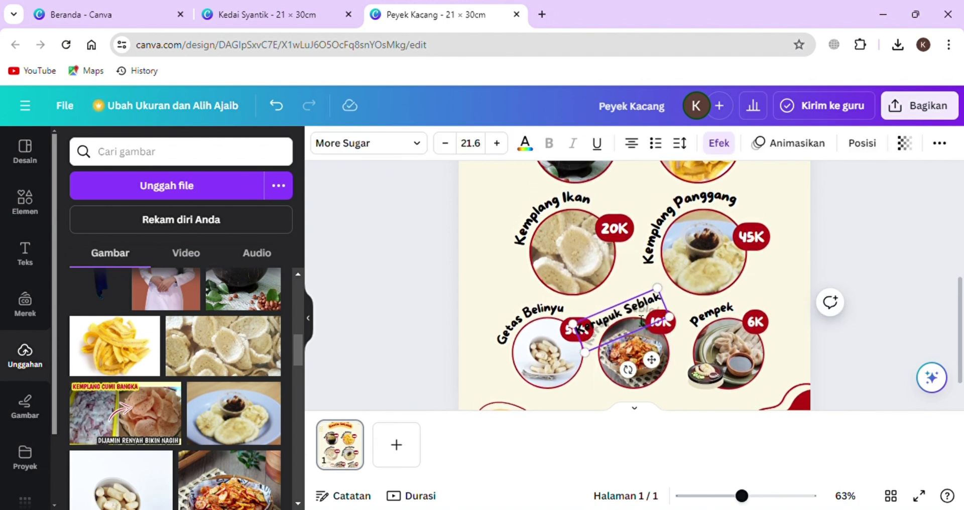
pyautogui.click(876, 286)
pyautogui.moveTo(675, 323); pyautogui.dragTo(679, 336)
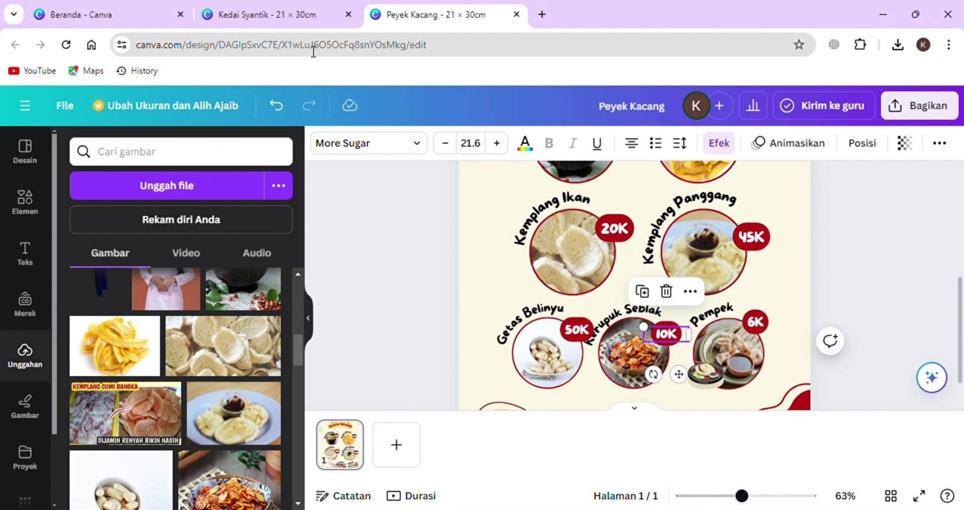
# - Look through the uploaded images and the Kedai Syantik reference for the Pempek item, and set its price to 10K
pyautogui.click(266, 14)
pyautogui.click(427, 14)
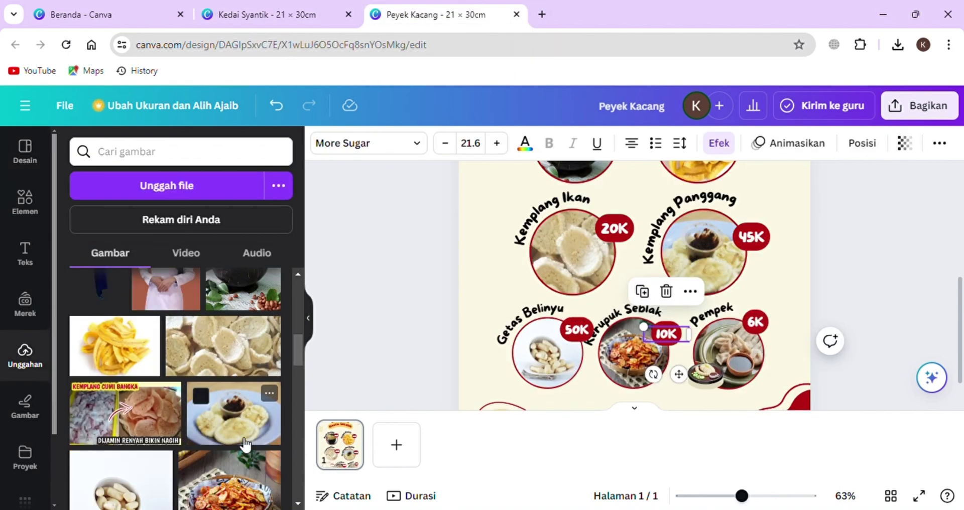
pyautogui.scroll(5, 245, 444)
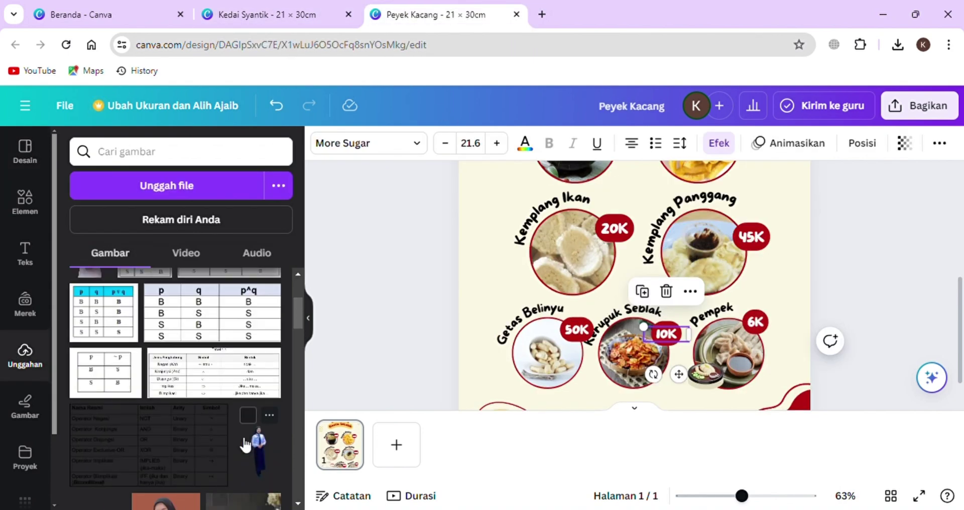
pyautogui.scroll(-3, 244, 443)
pyautogui.scroll(-1, 885, 306)
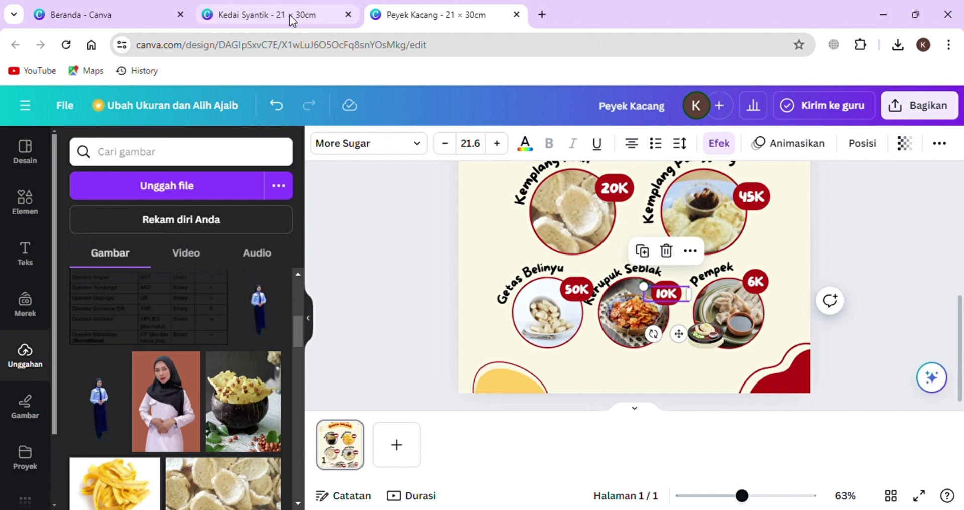
pyautogui.click(266, 15)
pyautogui.hotkey('ctrl', 'Tab')
pyautogui.doubleClick(759, 286)
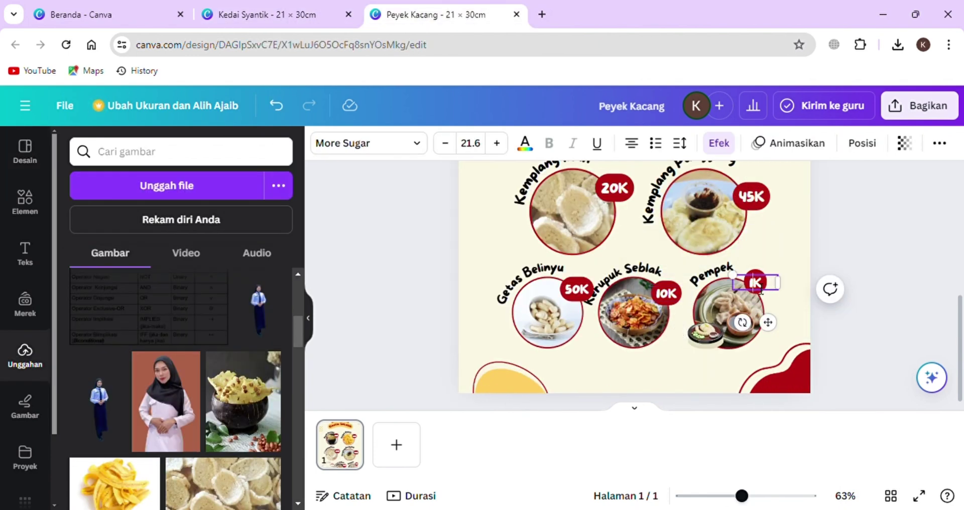
# - Set the Kemplang Ikan price to 45K
pyautogui.click(618, 191)
pyautogui.click(619, 192)
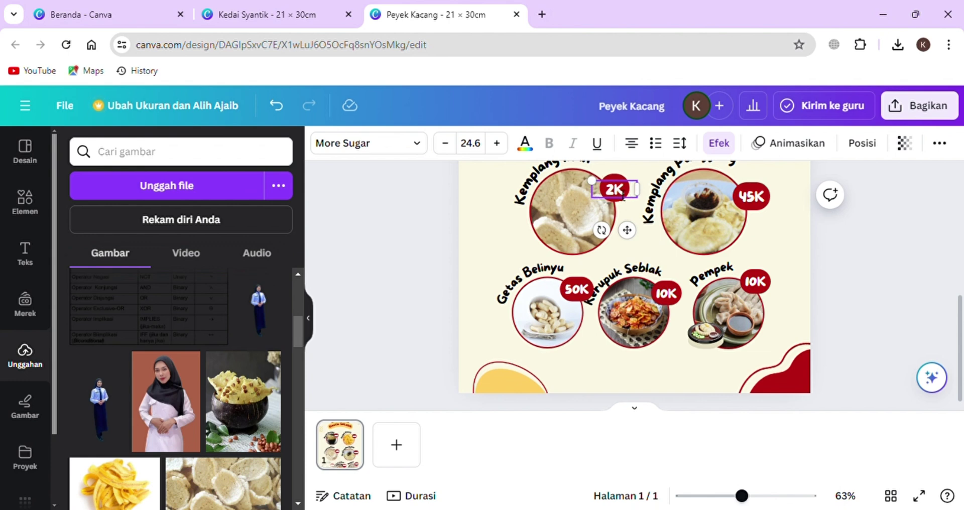
pyautogui.click(884, 248)
# - Following the Kedai Syantik reference, change the poster's "Kantin Sekolah" heading to "Kedai Syantik"
pyautogui.scroll(5, 884, 248)
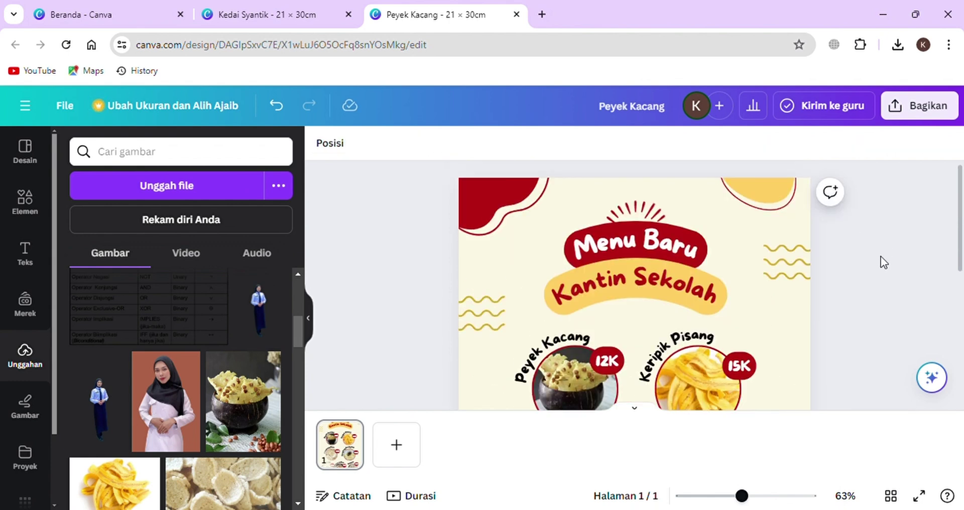
pyautogui.scroll(-2, 881, 256)
pyautogui.click(266, 14)
pyautogui.scroll(3, 671, 275)
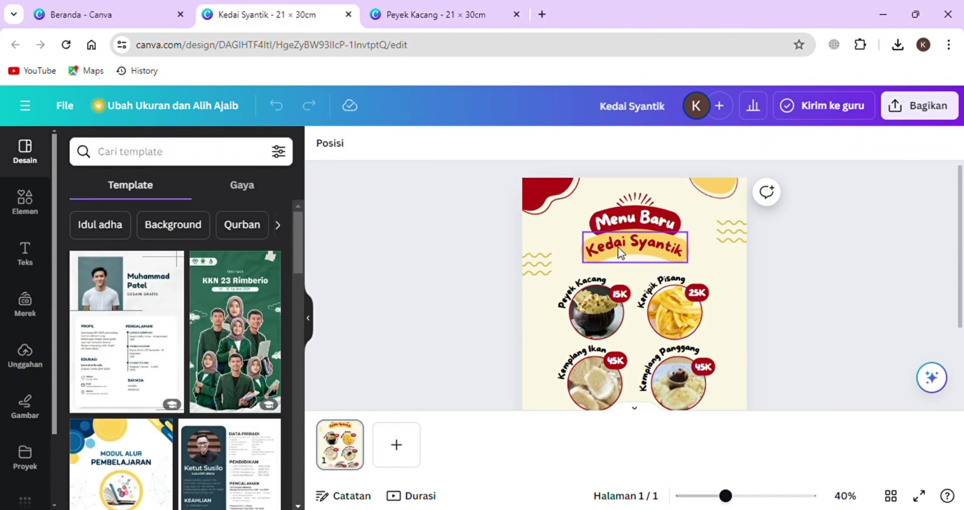
pyautogui.click(431, 15)
pyautogui.doubleClick(654, 282)
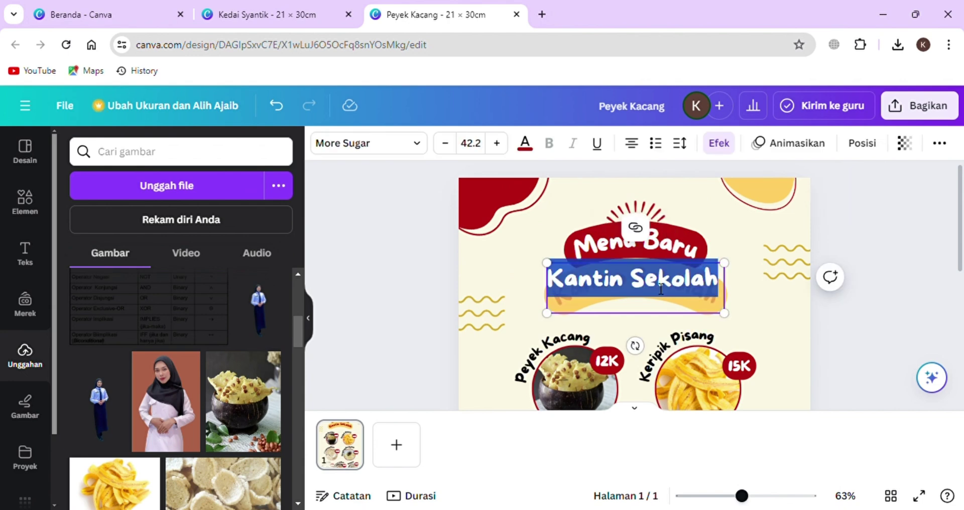
pyautogui.write('Kedai Syantik')
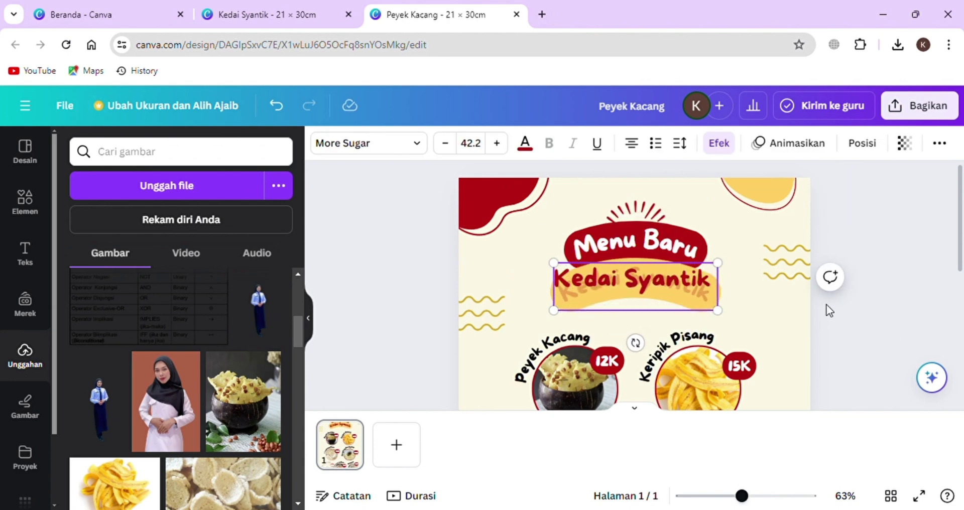
pyautogui.click(894, 324)
# - Check the slogan at the foot of the Kedai Syantik reference and add a text box reading "ASLI BELINYU 100%" to the new poster
pyautogui.click(276, 15)
pyautogui.scroll(-5, 694, 318)
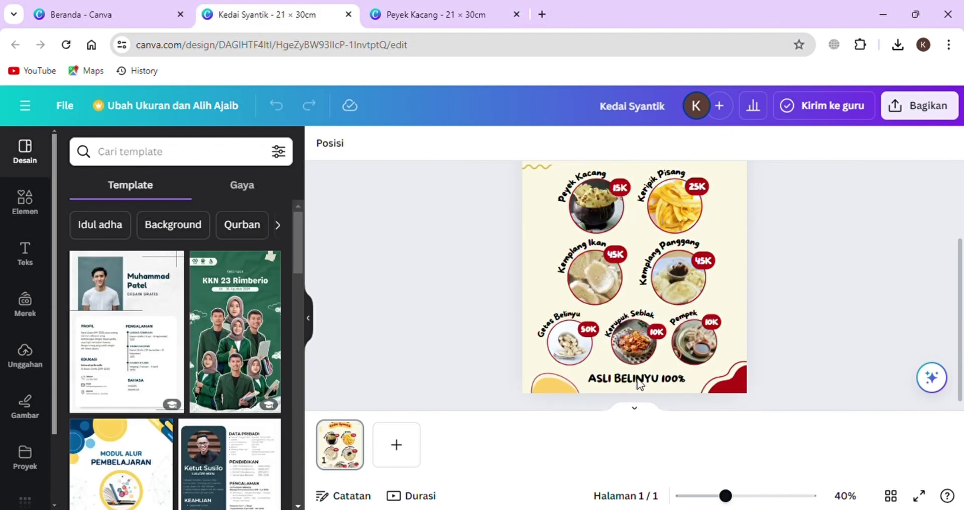
pyautogui.click(629, 384)
pyautogui.click(379, 15)
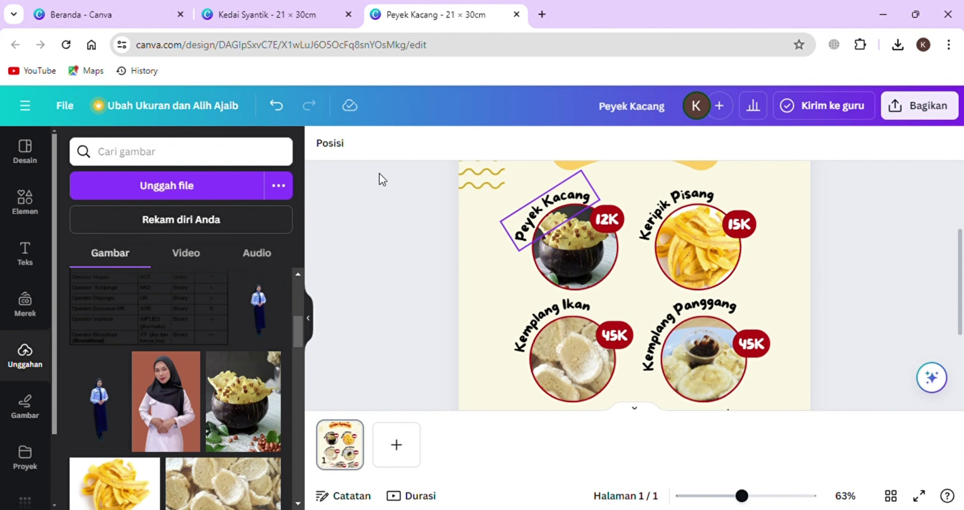
pyautogui.click(27, 251)
pyautogui.click(190, 198)
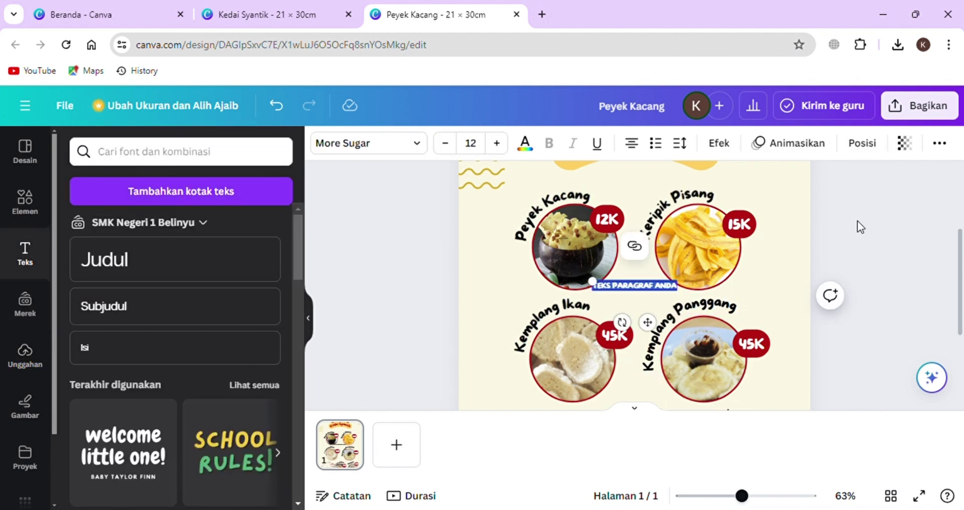
pyautogui.write('ASLI BELINYU 100%')
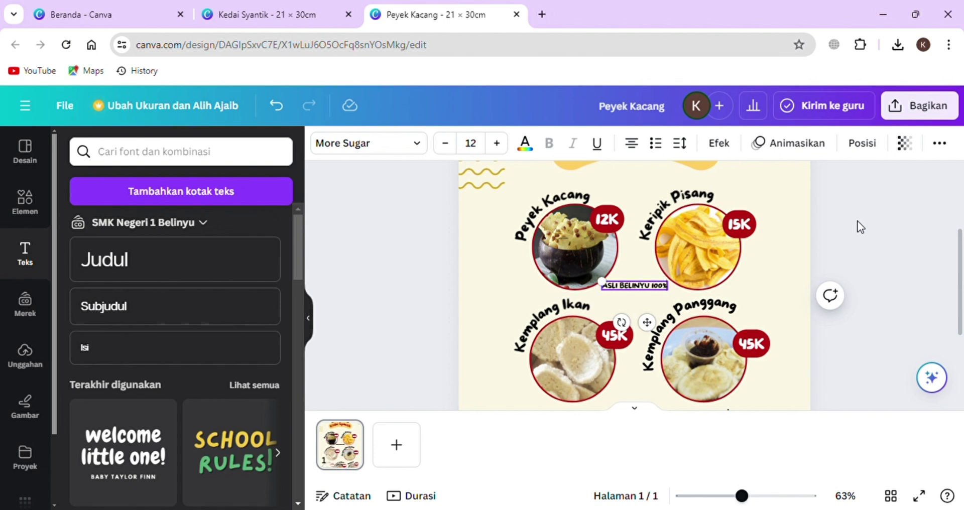
# - Move the "ASLI BELINYU 100%" text below the last row of snacks, set its font size to 24, and centre it horizontally
pyautogui.scroll(-3, 858, 221)
pyautogui.moveTo(648, 183); pyautogui.dragTo(651, 407)
pyautogui.click(497, 143)
pyautogui.click(497, 143)
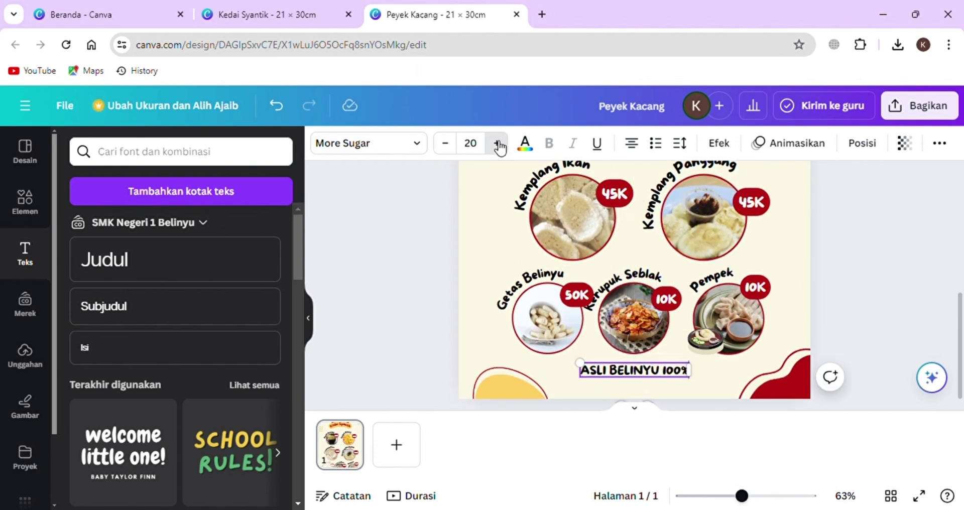
pyautogui.click(497, 144)
pyautogui.scroll(-1, 820, 345)
pyautogui.click(820, 345)
pyautogui.click(668, 370)
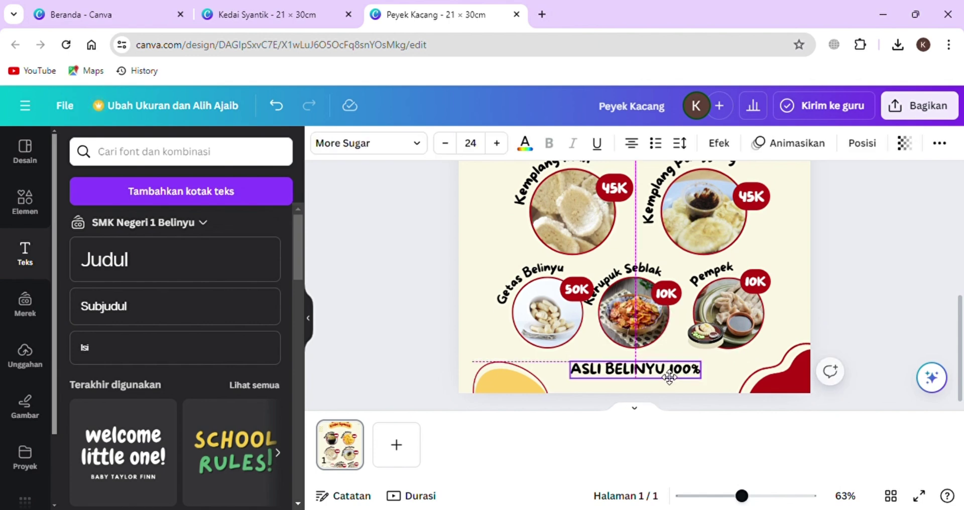
# - Download the finished Kedai Syantik poster with the file type set to print PDF (Cetak PDF), and dismiss the download pop-up
pyautogui.click(923, 281)
pyautogui.scroll(6, 876, 322)
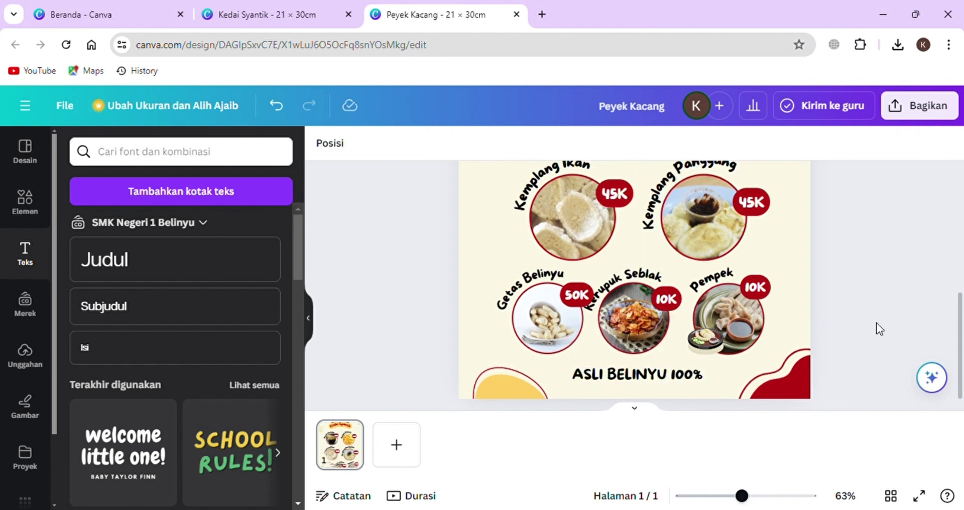
pyautogui.scroll(-3, 797, 381)
pyautogui.moveTo(740, 497); pyautogui.dragTo(716, 497)
pyautogui.scroll(-1, 839, 281)
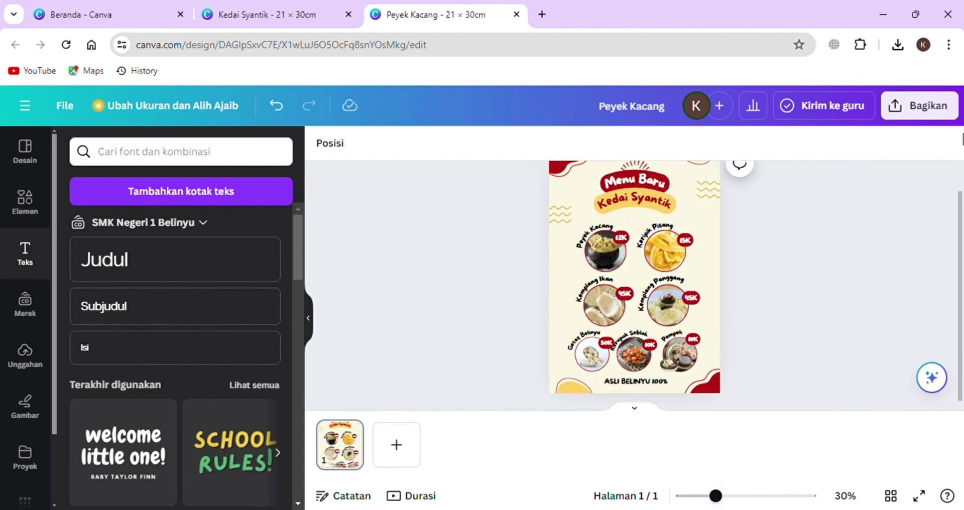
pyautogui.click(923, 121)
pyautogui.scroll(-3, 764, 330)
pyautogui.click(740, 336)
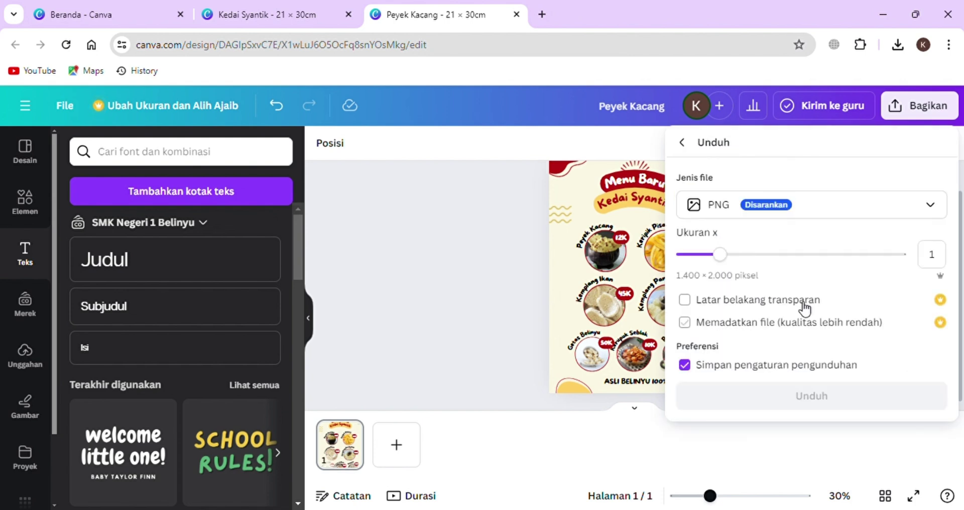
pyautogui.click(872, 200)
pyautogui.click(757, 396)
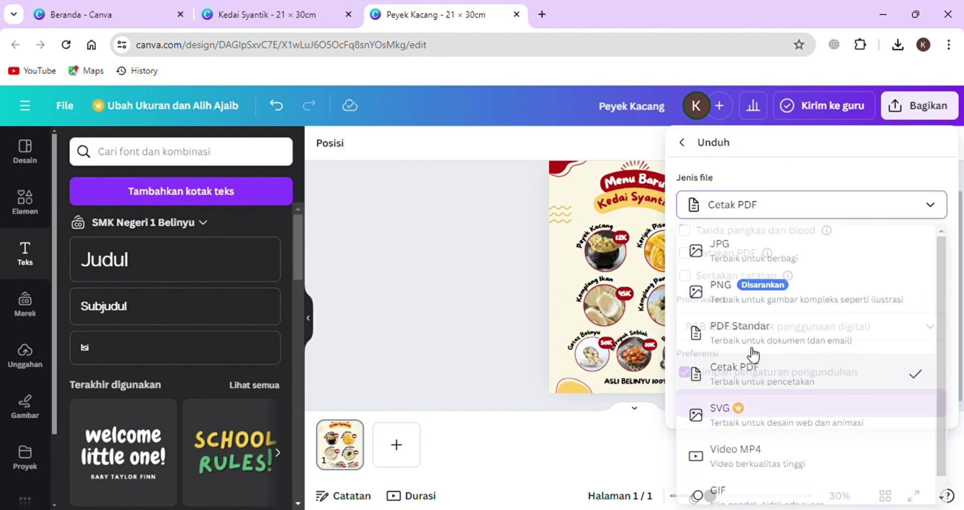
pyautogui.click(775, 403)
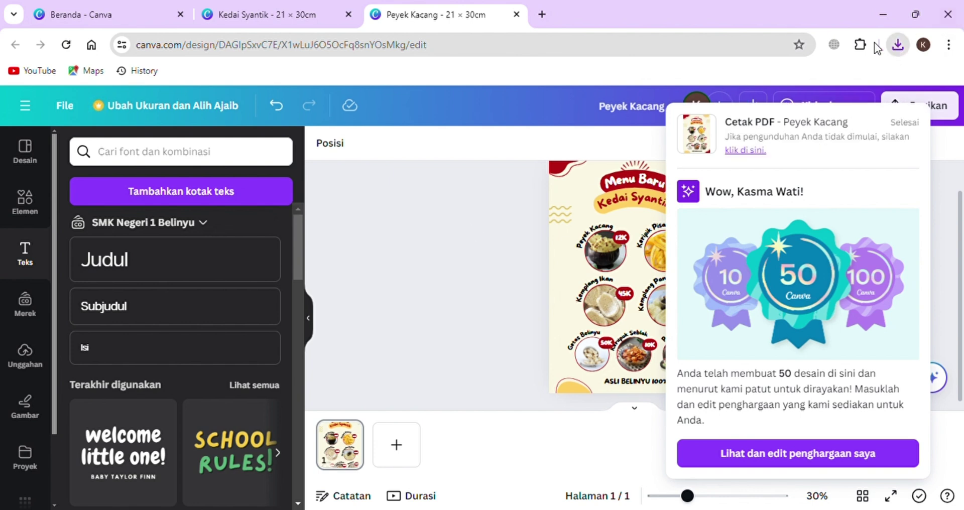
pyautogui.click(508, 206)
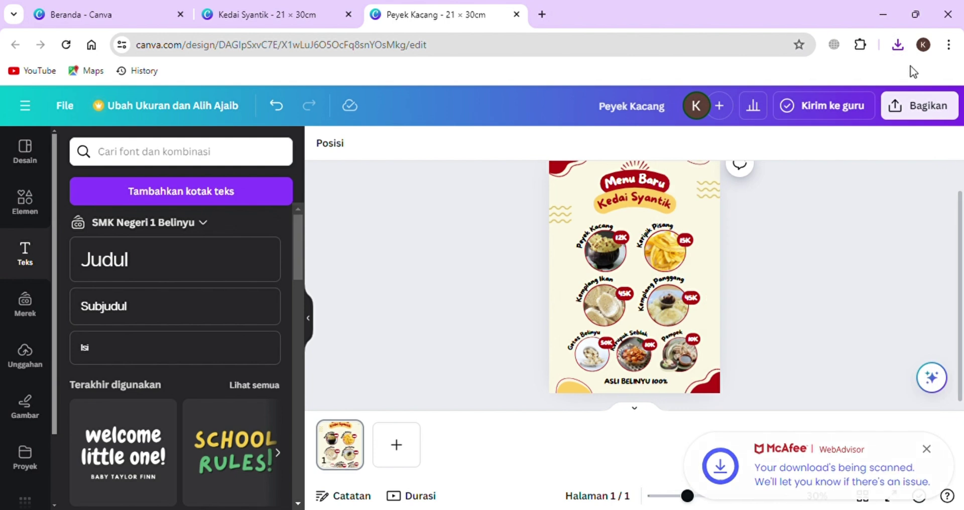